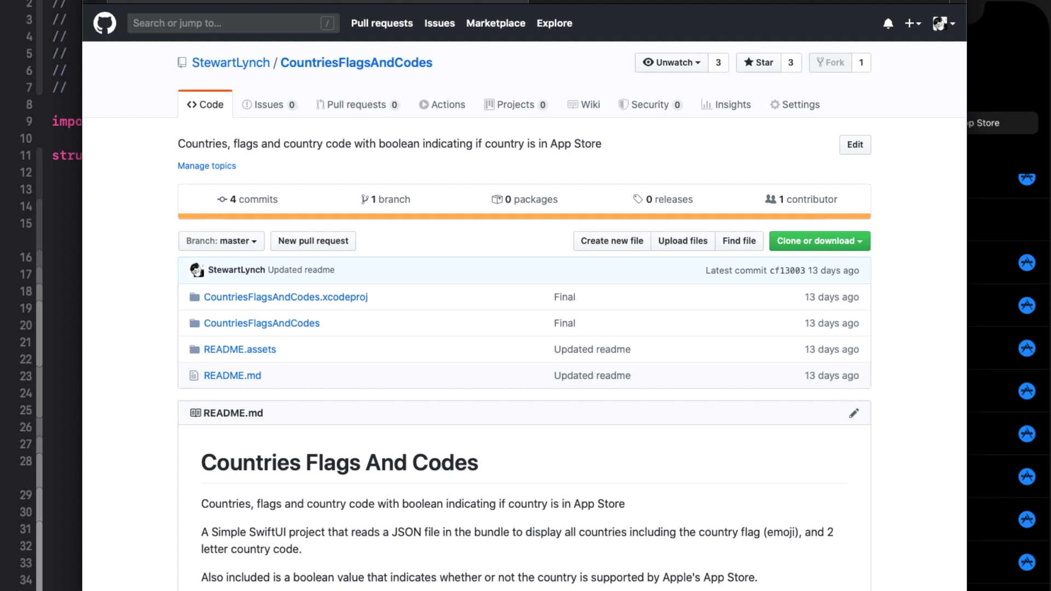
Scroll the CountriesFlagsAndCodes repository page down and back up to the top.
{"action": "scroll", "coordinate": [788, 419], "scroll_direction": "down", "scroll_amount": 10}
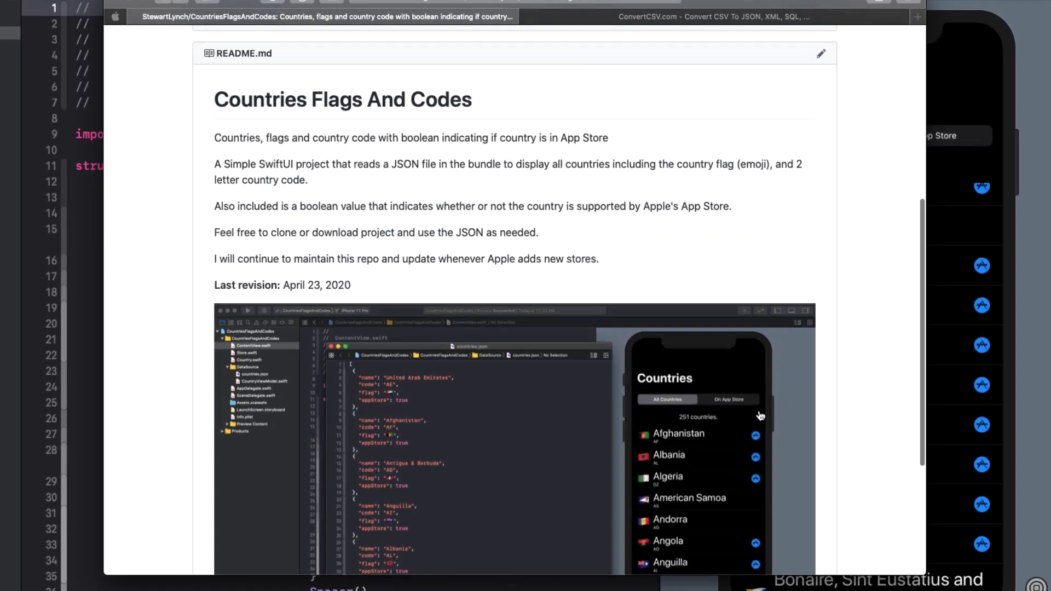
{"action": "scroll", "coordinate": [687, 345], "scroll_direction": "up", "scroll_amount": 5}
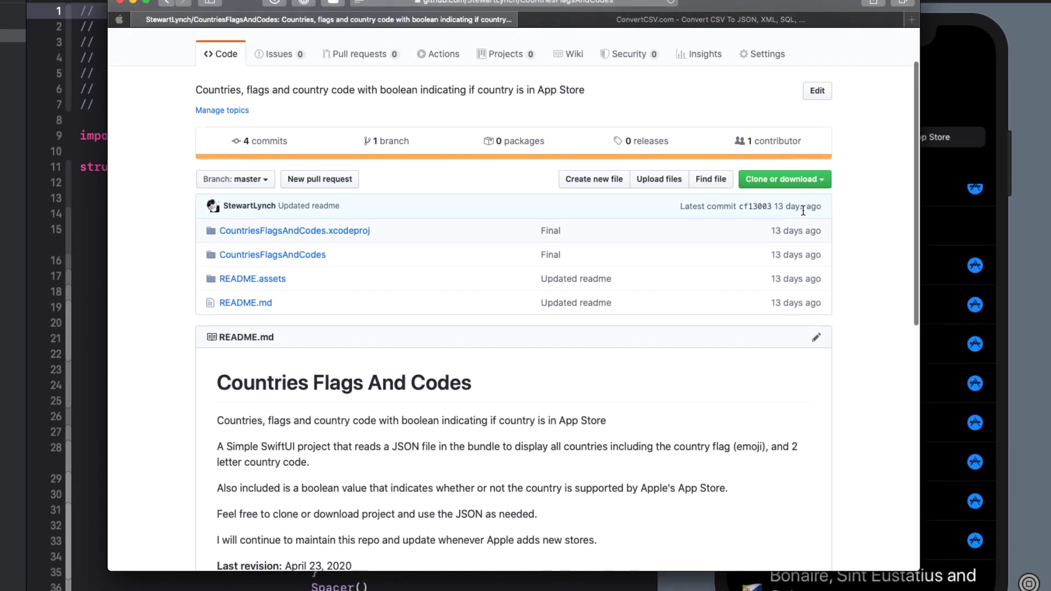
Show the Clone or download options for the CountriesFlagsAndCodes repository.
{"action": "left_click", "coordinate": [820, 179]}
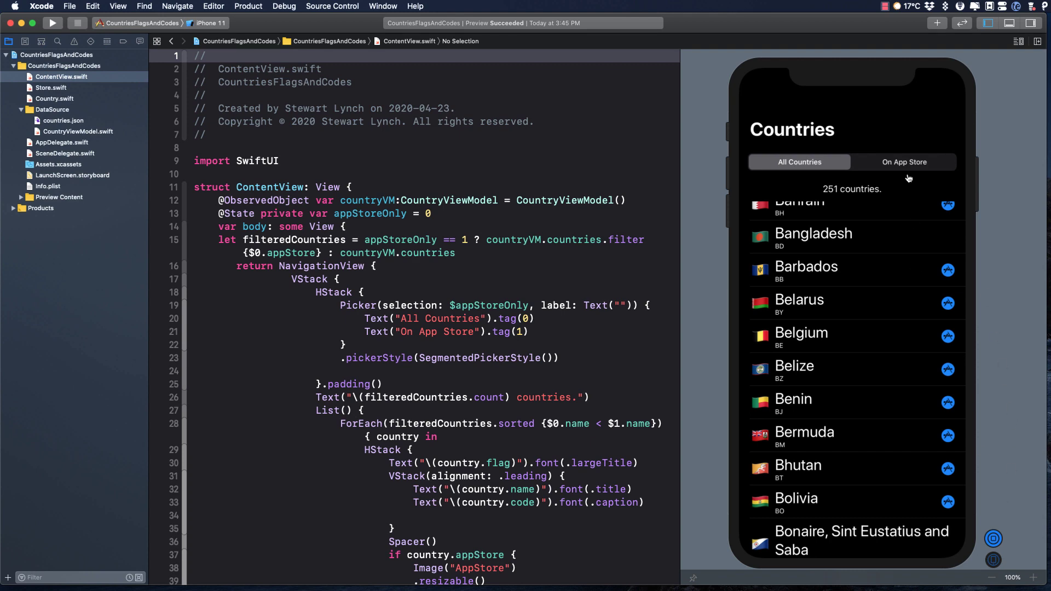
{"action": "scroll", "coordinate": [862, 323], "scroll_direction": "down", "scroll_amount": 3}
{"action": "scroll", "coordinate": [863, 329], "scroll_direction": "up", "scroll_amount": 6}
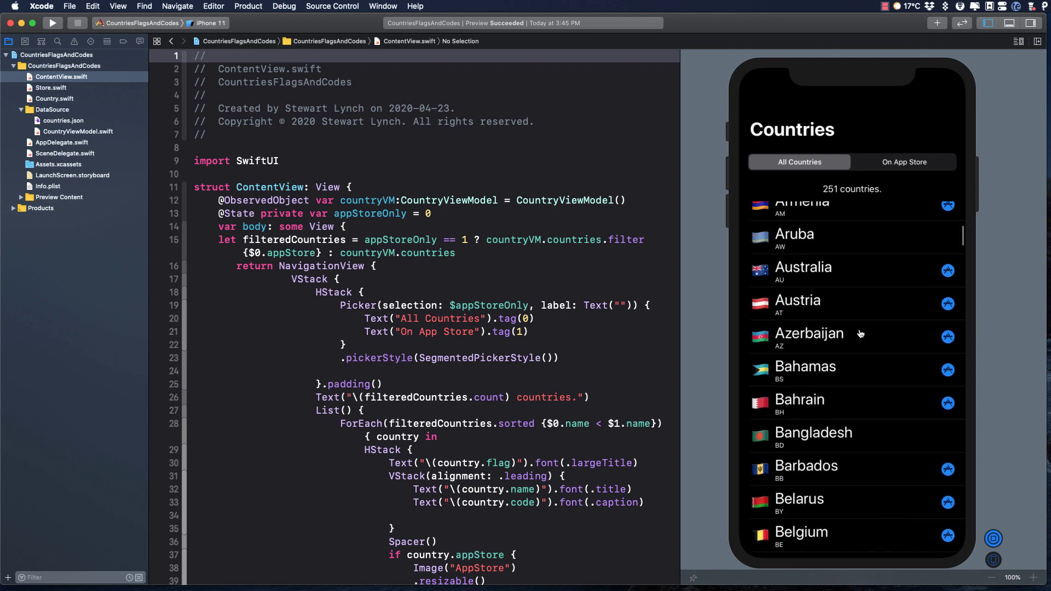
Filter the Xcode preview to On App Store countries (175), then return to All Countries (251).
{"action": "scroll", "coordinate": [861, 334], "scroll_direction": "up", "scroll_amount": 5}
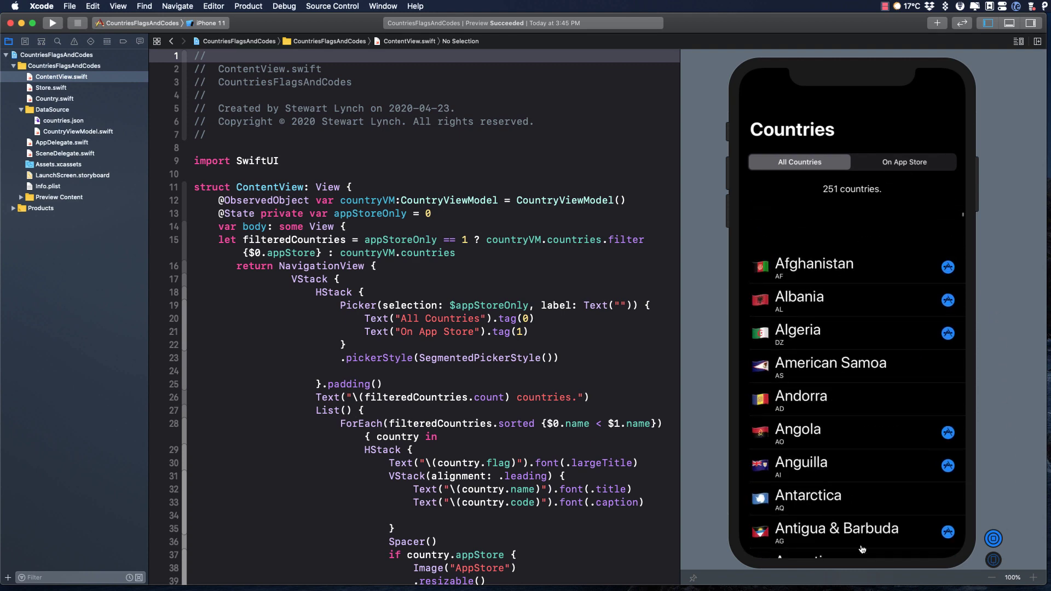
{"action": "left_click", "coordinate": [916, 163]}
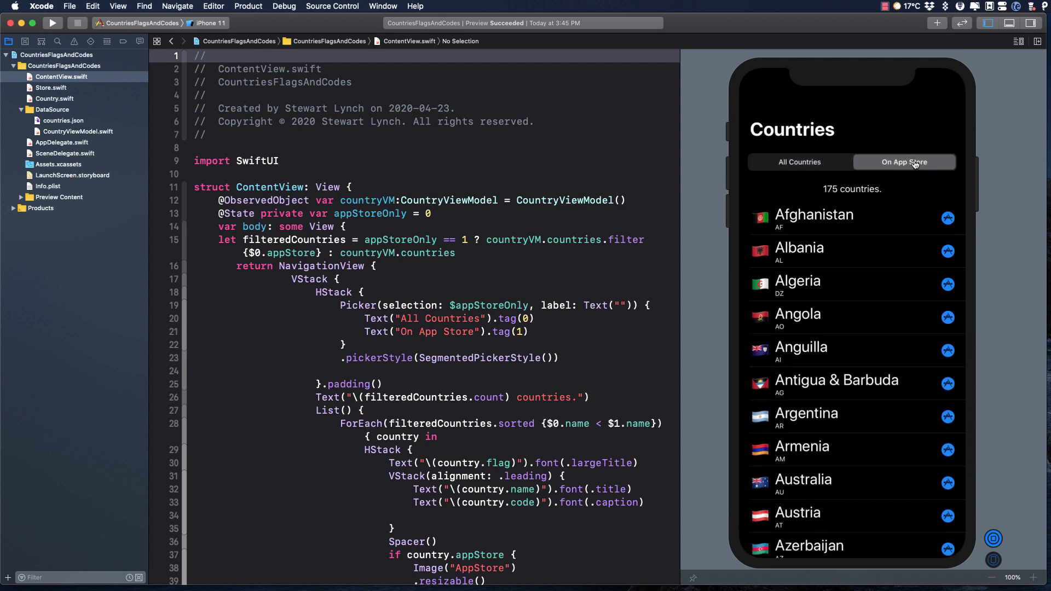
{"action": "left_click", "coordinate": [813, 162]}
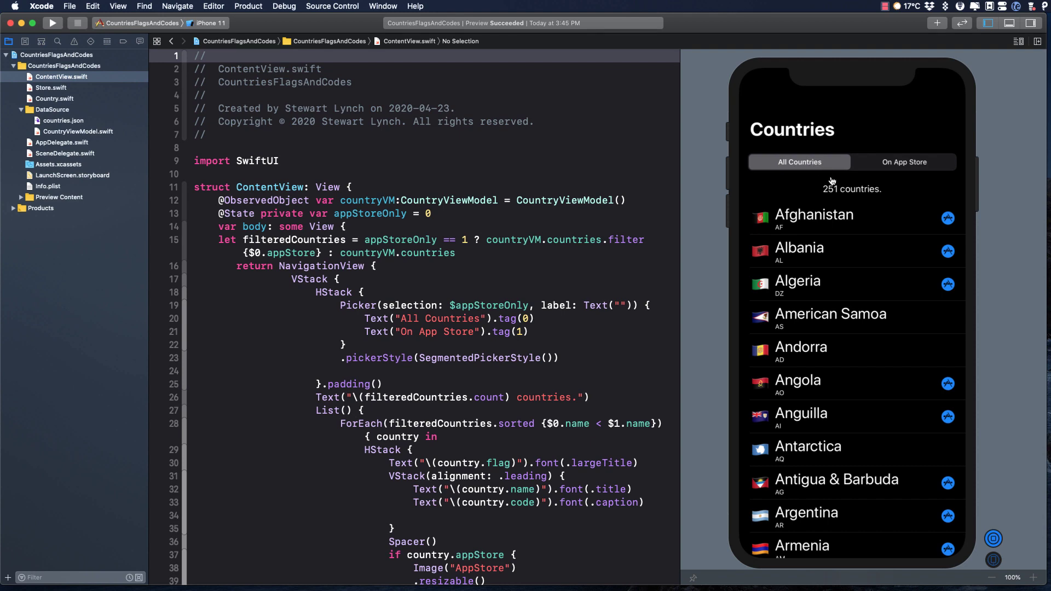
Look through the countries.json entries, then open Country.swift to see its id, name, code, flag and appStore fields.
{"action": "left_click", "coordinate": [64, 122]}
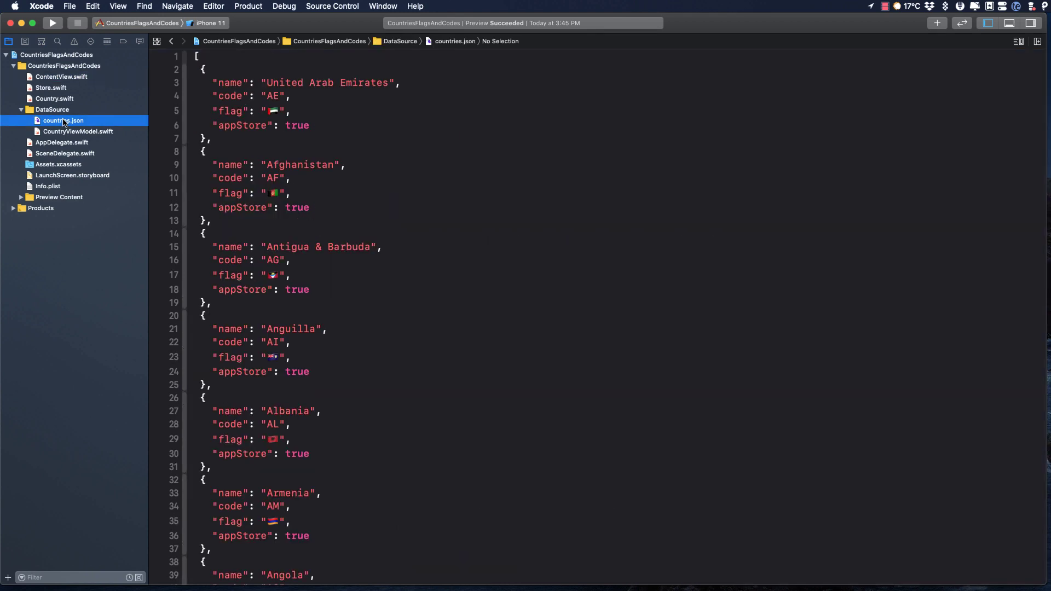
{"action": "scroll", "coordinate": [382, 274], "scroll_direction": "down", "scroll_amount": 2}
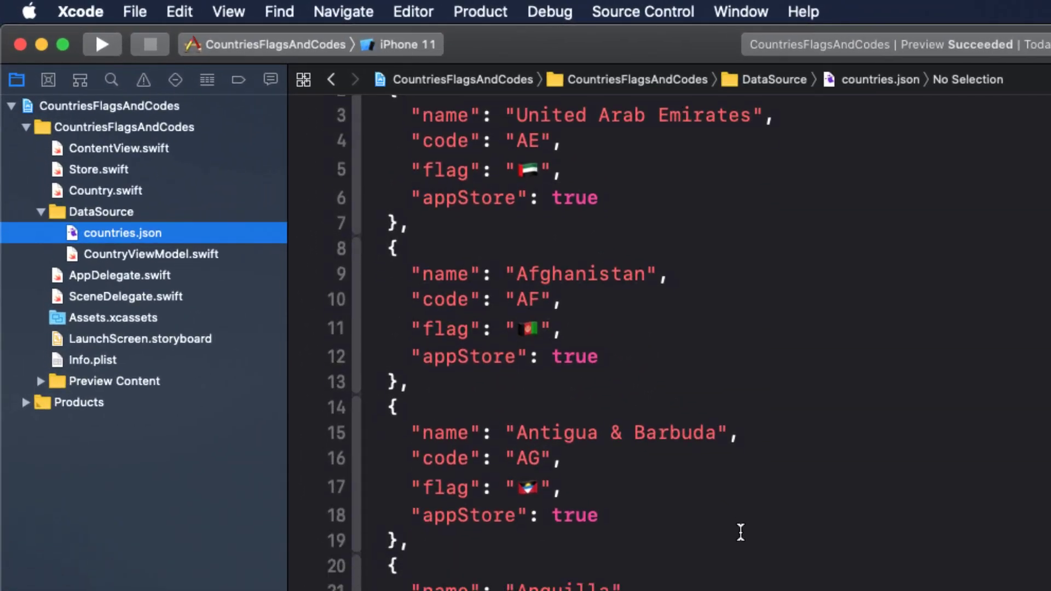
{"action": "scroll", "coordinate": [741, 532], "scroll_direction": "down", "scroll_amount": 5}
{"action": "scroll", "coordinate": [741, 532], "scroll_direction": "down", "scroll_amount": 3}
{"action": "scroll", "coordinate": [742, 527], "scroll_direction": "up", "scroll_amount": 2}
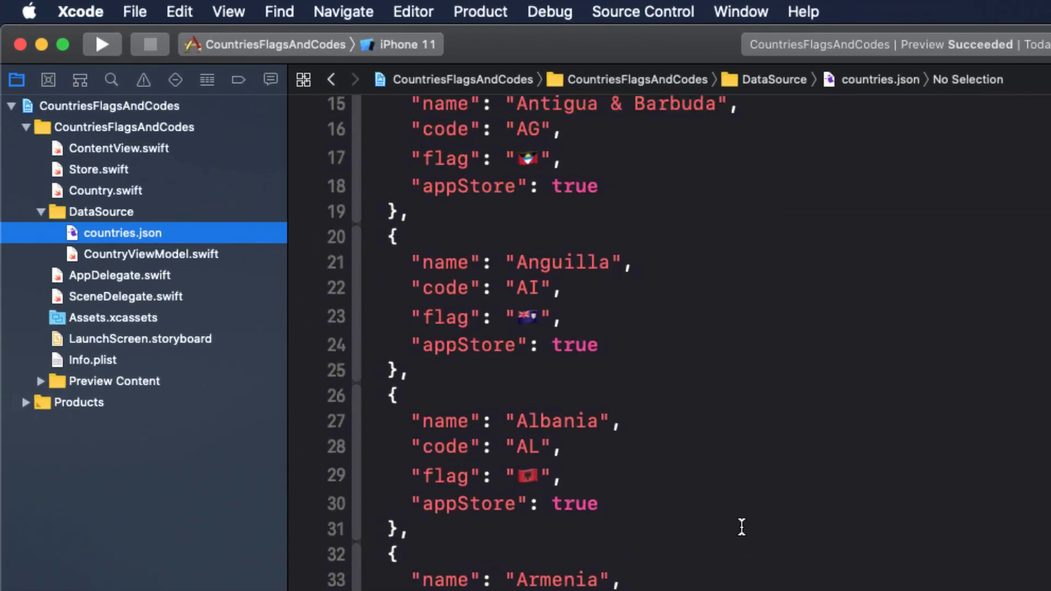
{"action": "scroll", "coordinate": [742, 527], "scroll_direction": "up", "scroll_amount": 5}
{"action": "scroll", "coordinate": [741, 526], "scroll_direction": "up", "scroll_amount": 2}
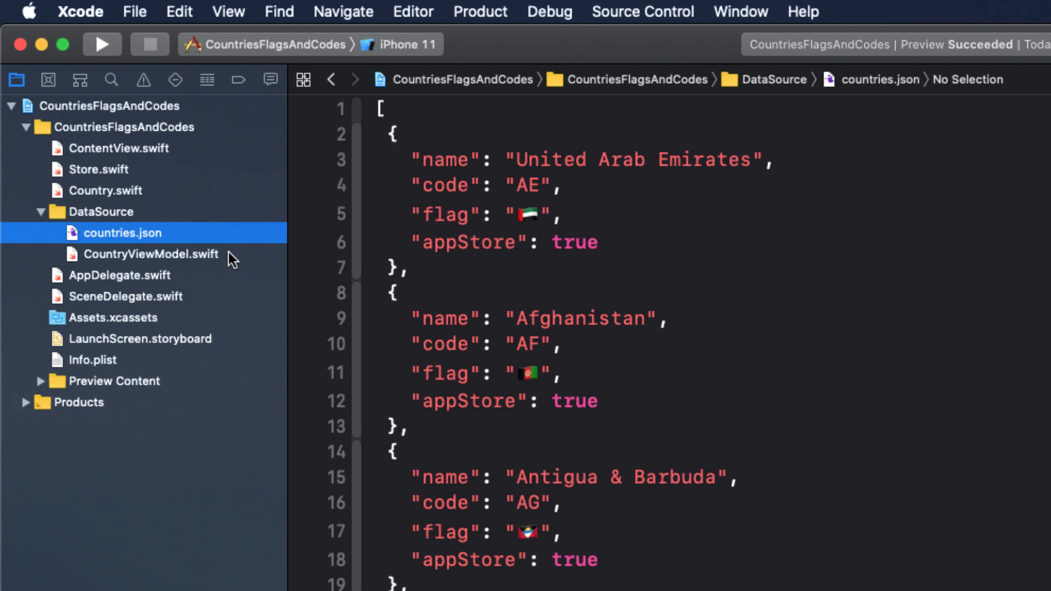
{"action": "left_click", "coordinate": [92, 192]}
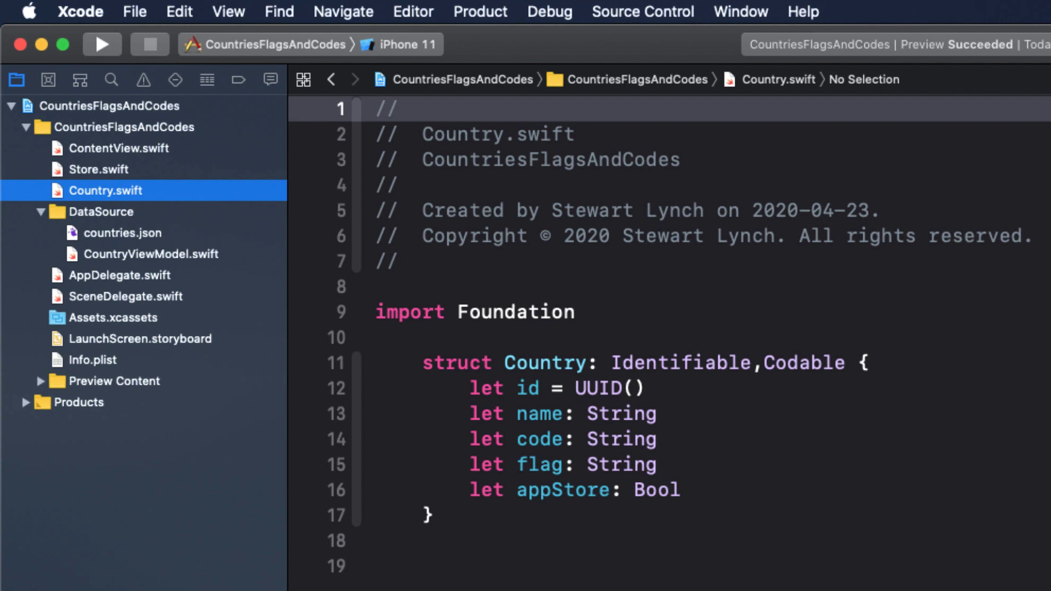
Reopen countries.json in Xcode, then briefly switch to Typora and Finder.
{"action": "left_click", "coordinate": [139, 235]}
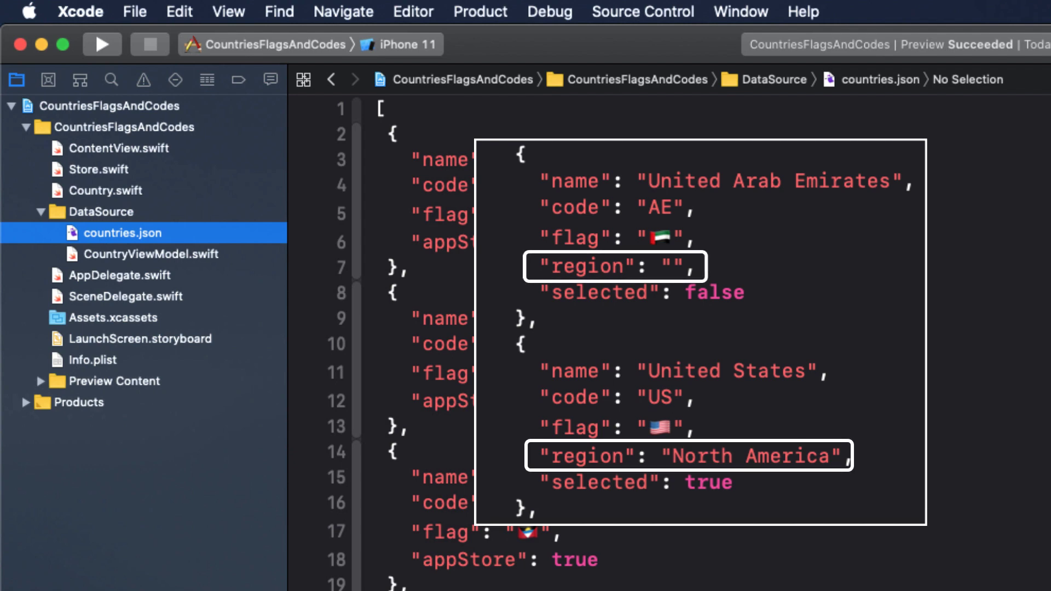
{"action": "key", "text": "super+Tab"}
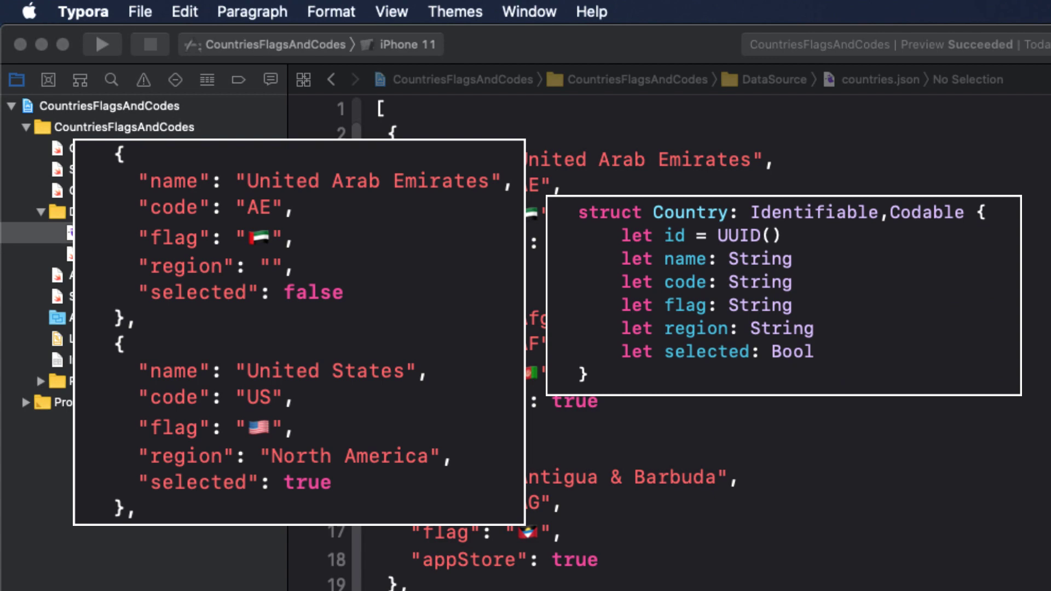
{"action": "key", "text": "super+h"}
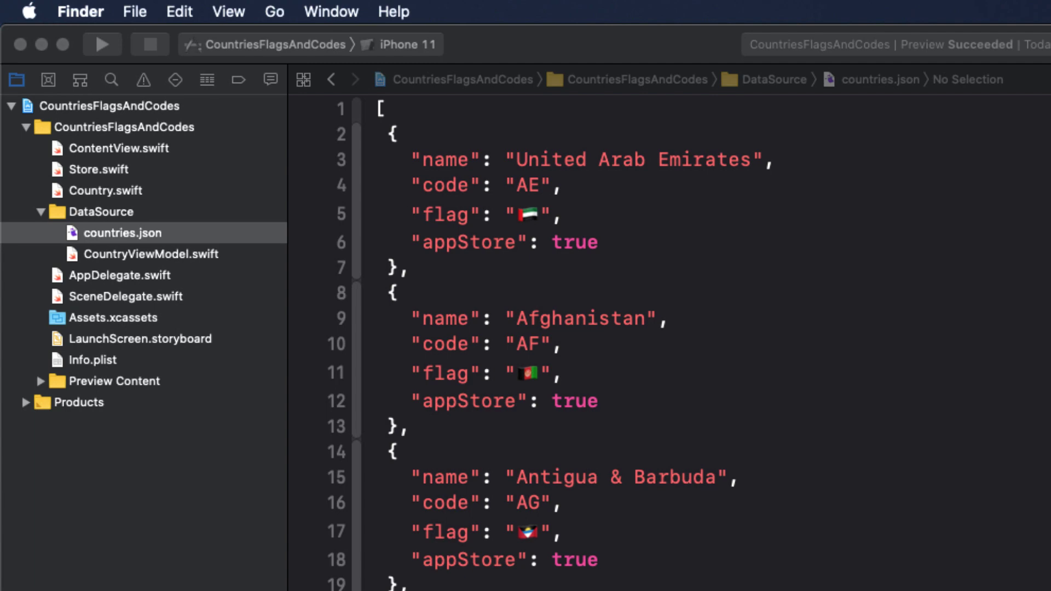
Select all the countries.json text in Xcode and return to Safari's ConvertCSV page.
{"action": "key", "text": "super+Tab"}
{"action": "key", "text": "super+Tab"}
{"action": "key", "text": "super+Tab"}
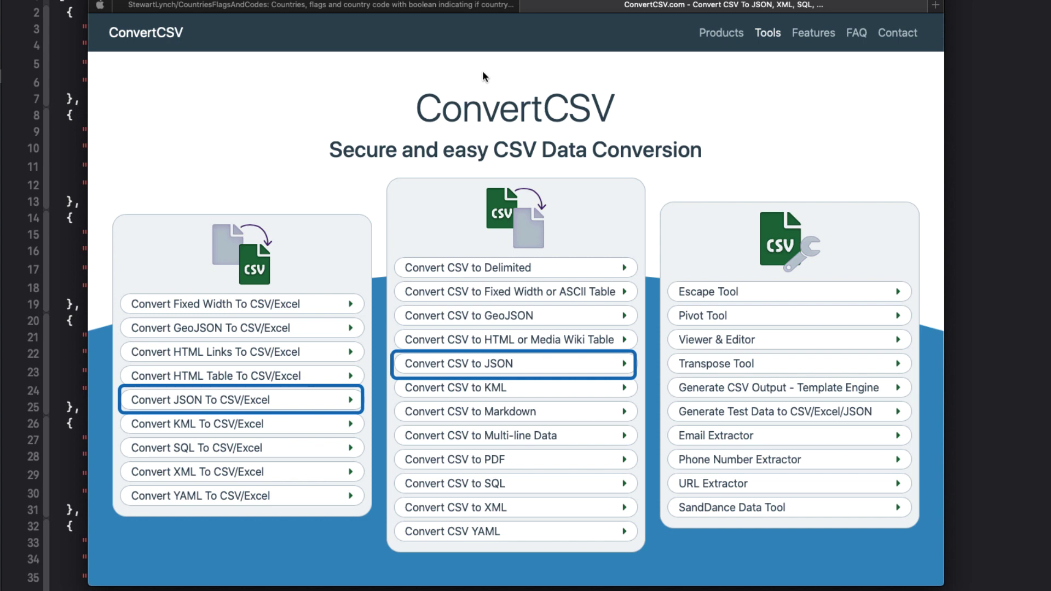
{"action": "left_click", "coordinate": [84, 75]}
{"action": "left_click", "coordinate": [226, 77]}
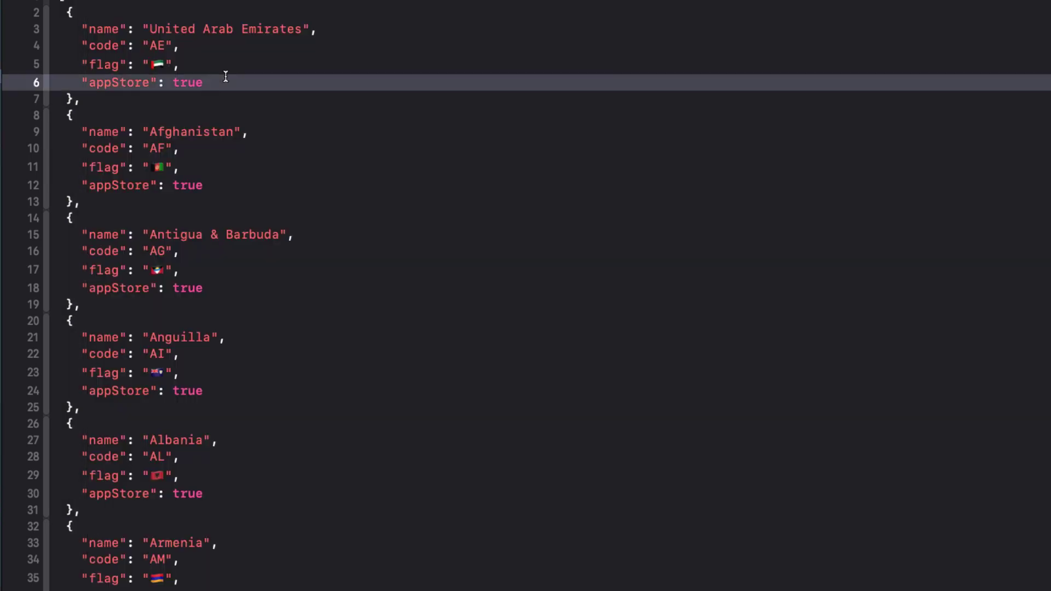
{"action": "key", "text": "super+a"}
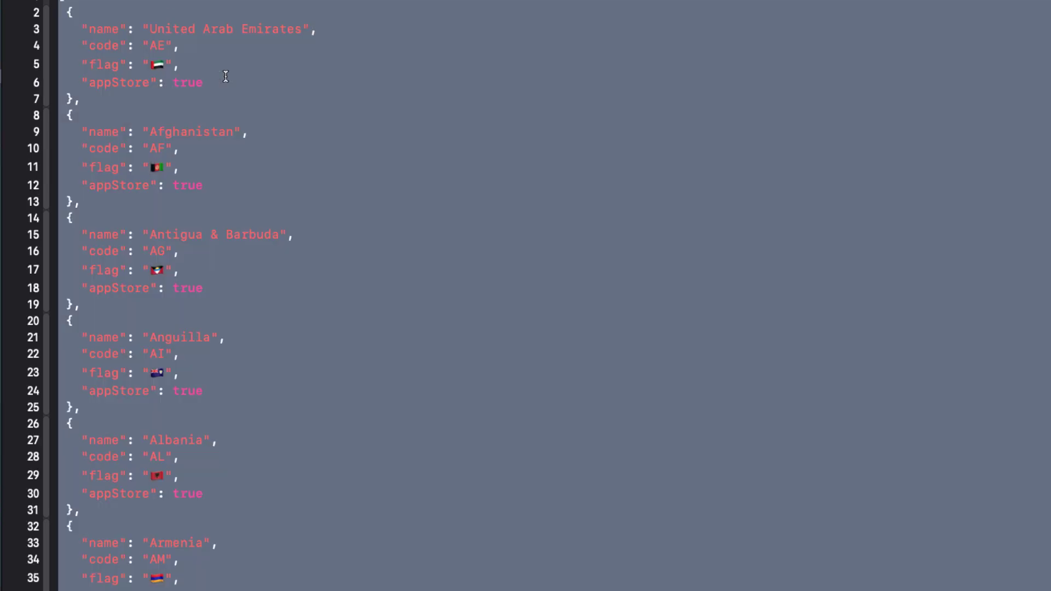
{"action": "key", "text": "super+Tab"}
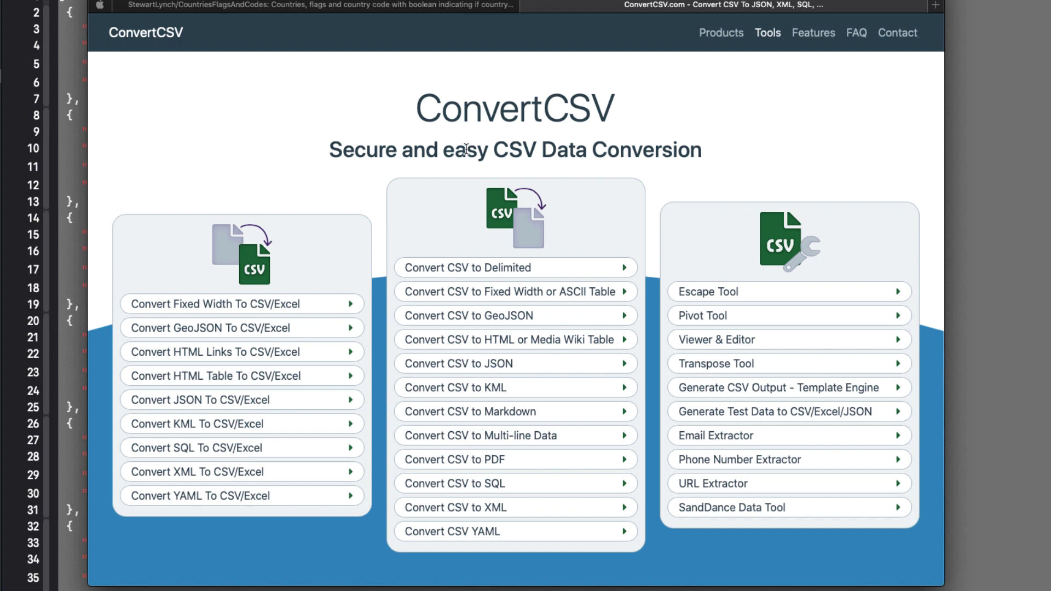
Paste the countries JSON into ConvertCSV's Convert JSON To CSV/Excel tool.
{"action": "left_click", "coordinate": [278, 402]}
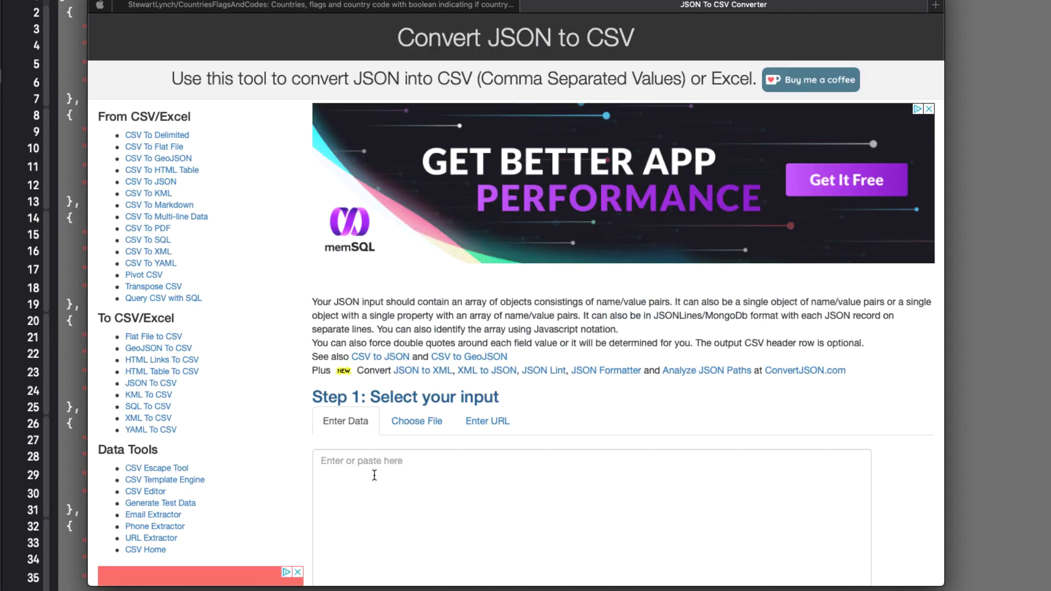
{"action": "left_click", "coordinate": [372, 479]}
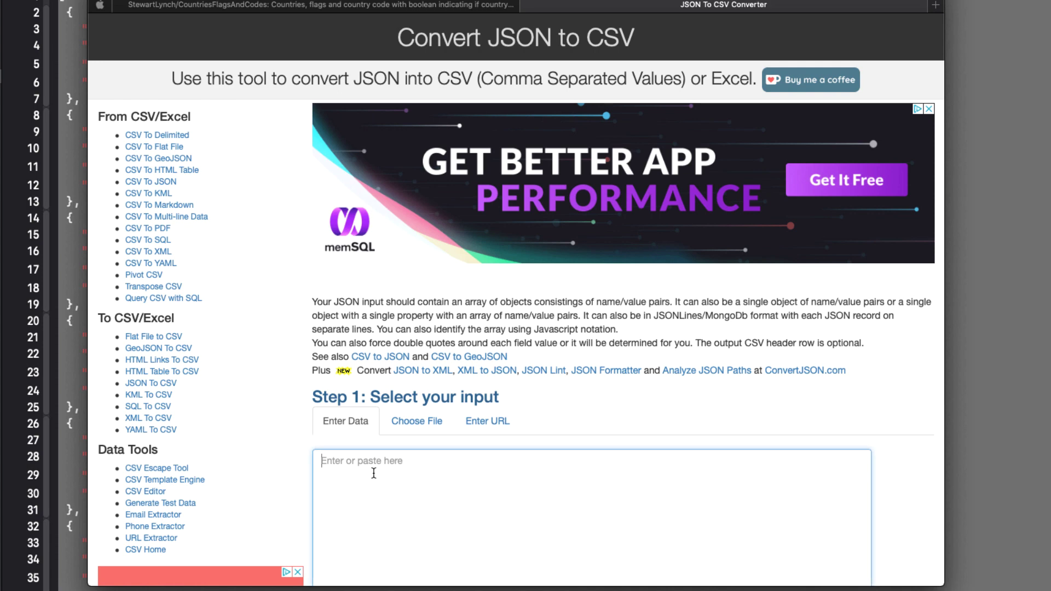
{"action": "key", "text": "super+v"}
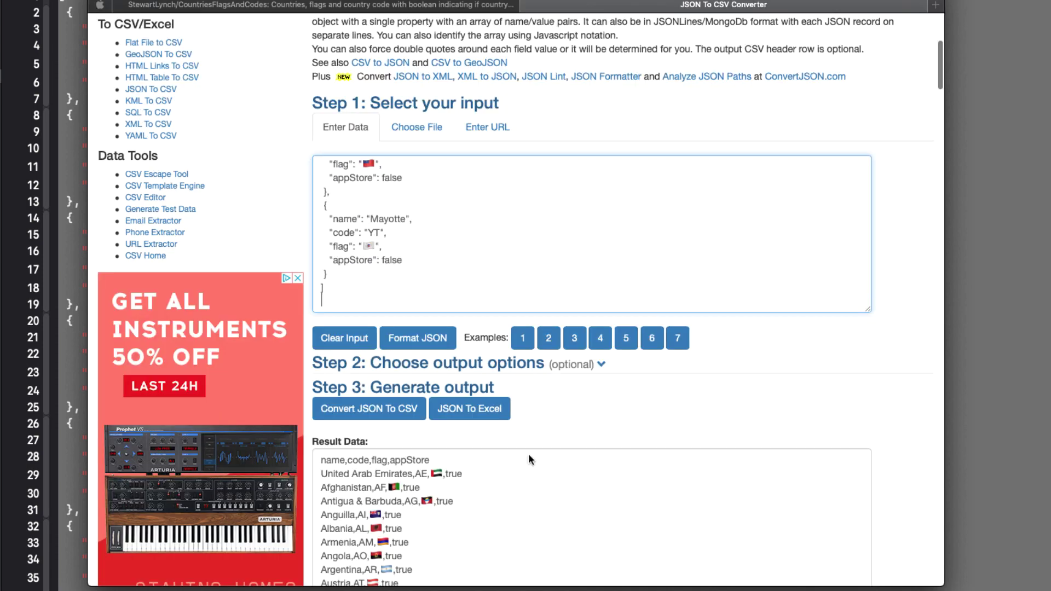
{"action": "scroll", "coordinate": [447, 268], "scroll_direction": "up", "scroll_amount": 3}
{"action": "scroll", "coordinate": [329, 208], "scroll_direction": "up", "scroll_amount": 5}
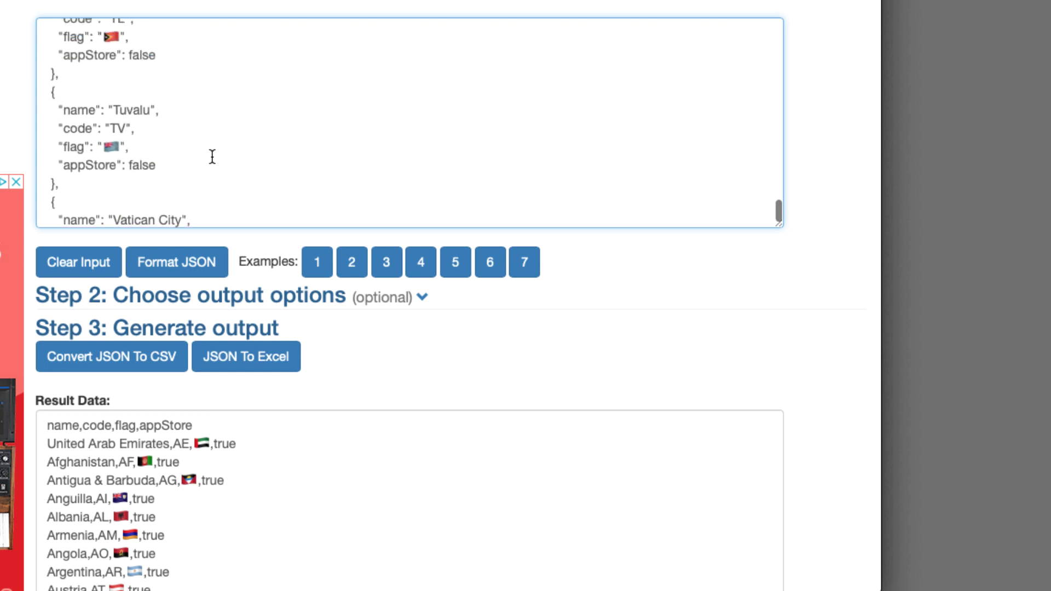
{"action": "scroll", "coordinate": [212, 157], "scroll_direction": "up", "scroll_amount": 6}
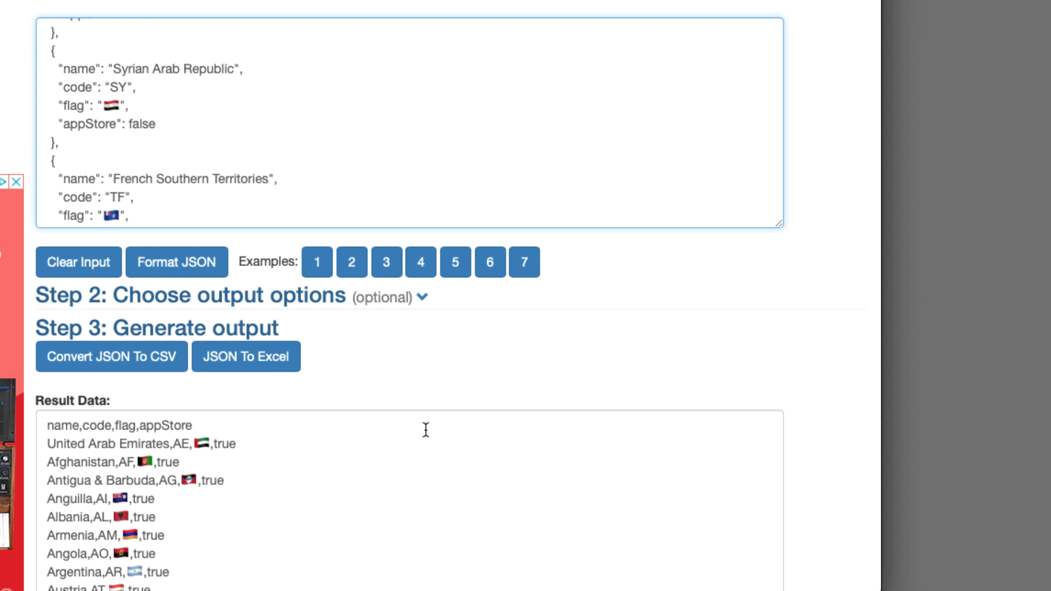
Review the name, code, flag and appStore CSV output and download it as convertcsv.csv.
{"action": "scroll", "coordinate": [423, 436], "scroll_direction": "down", "scroll_amount": 1}
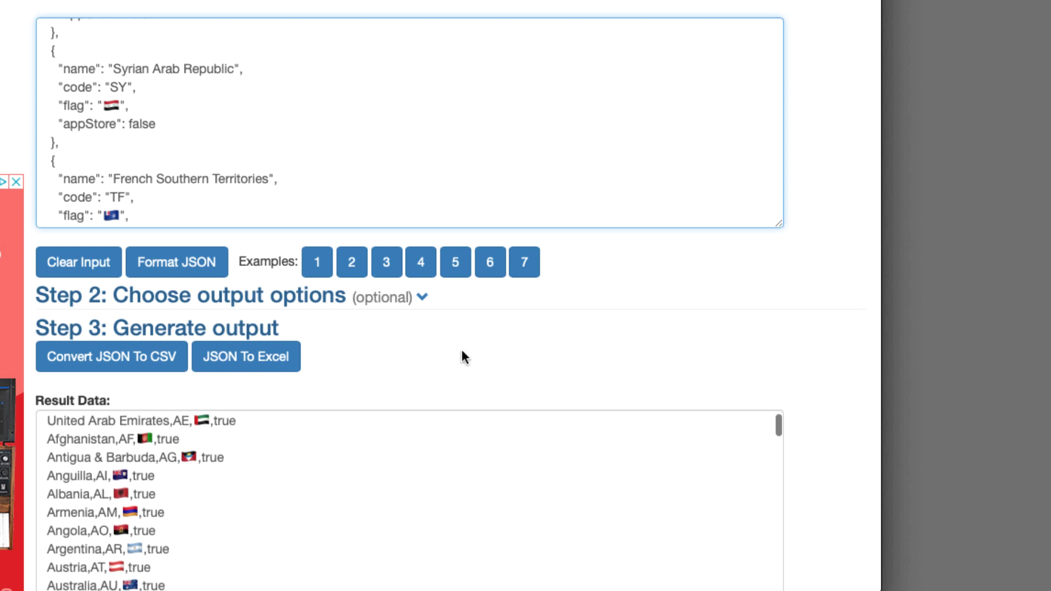
{"action": "scroll", "coordinate": [461, 349], "scroll_direction": "down", "scroll_amount": 5}
{"action": "scroll", "coordinate": [305, 297], "scroll_direction": "down", "scroll_amount": 1}
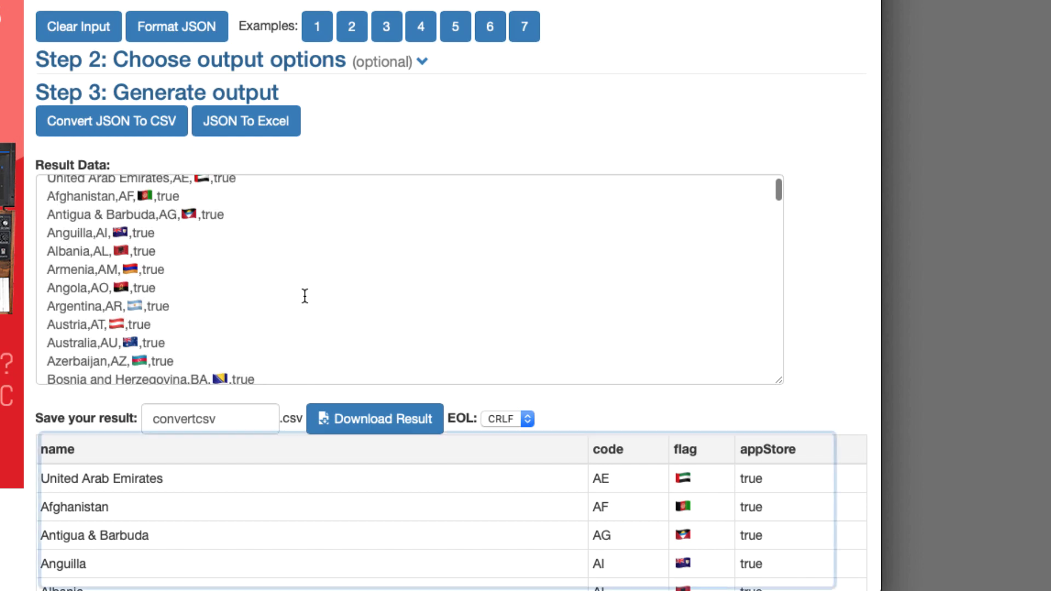
{"action": "scroll", "coordinate": [305, 296], "scroll_direction": "down", "scroll_amount": 5}
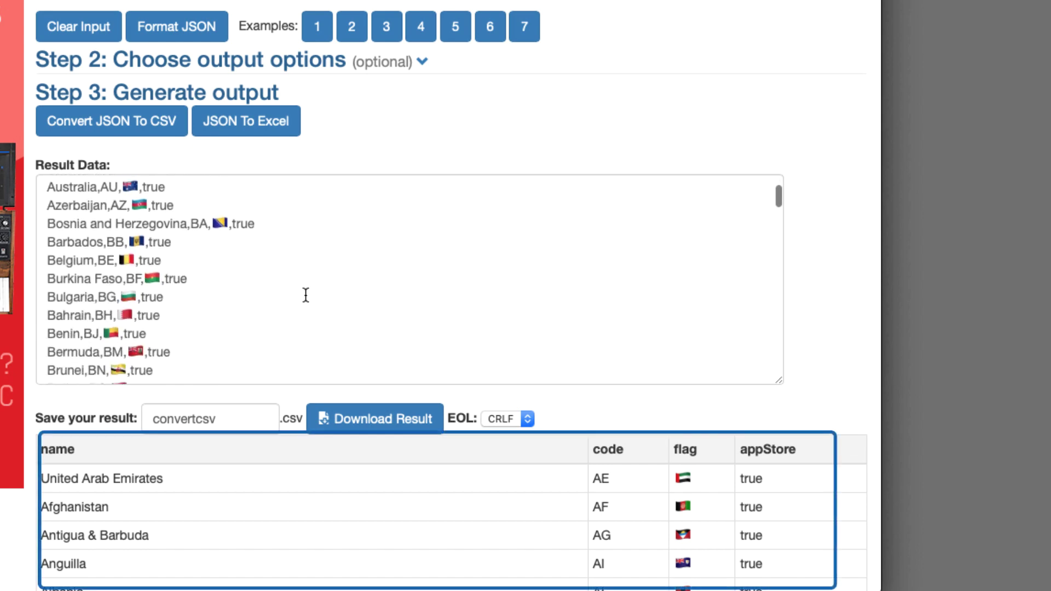
{"action": "scroll", "coordinate": [306, 295], "scroll_direction": "up", "scroll_amount": 5}
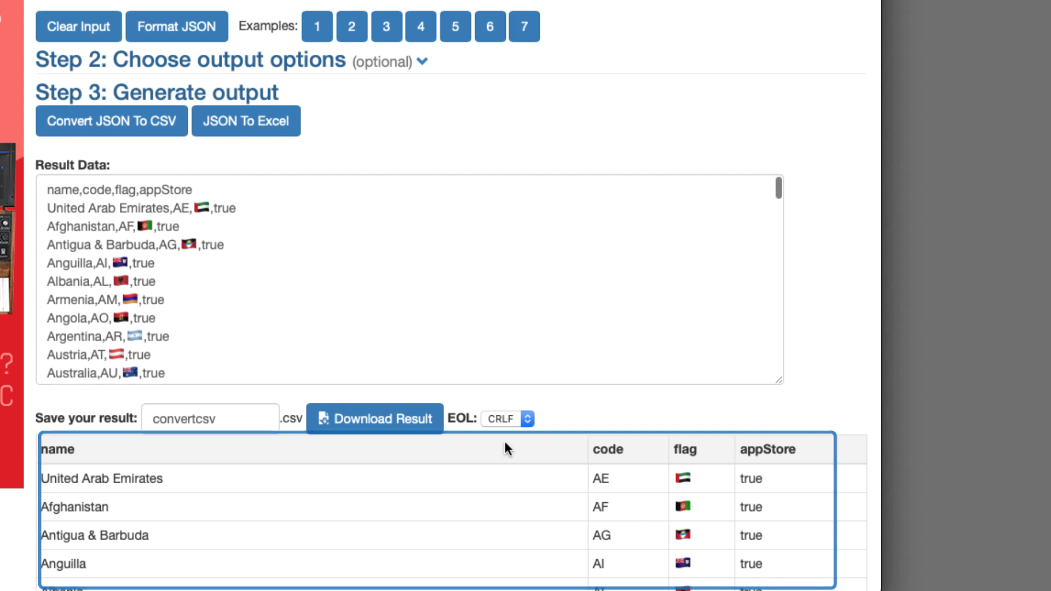
{"action": "left_click", "coordinate": [401, 430]}
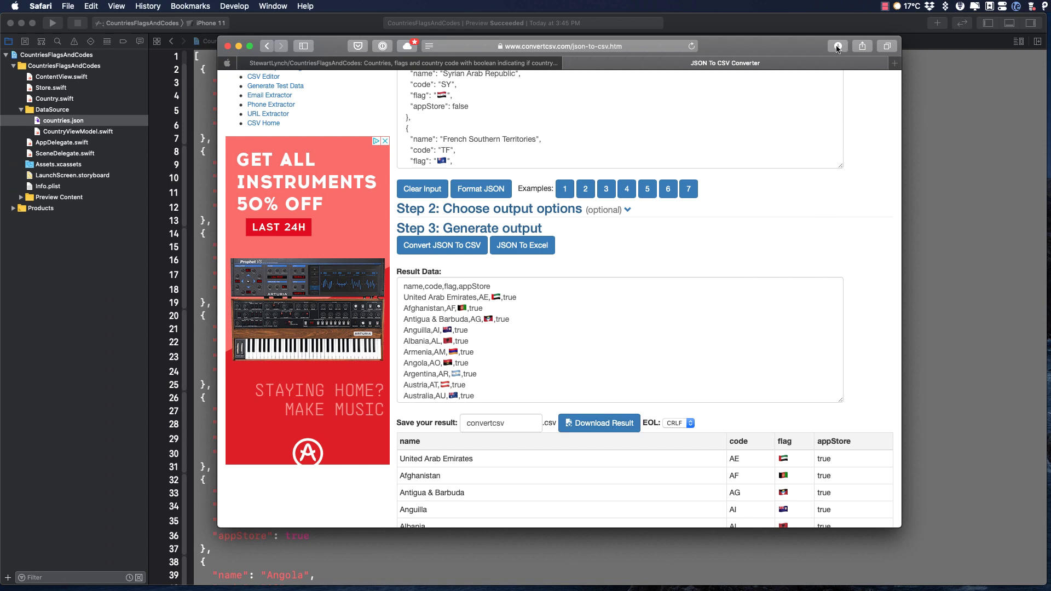
{"action": "left_click", "coordinate": [838, 47]}
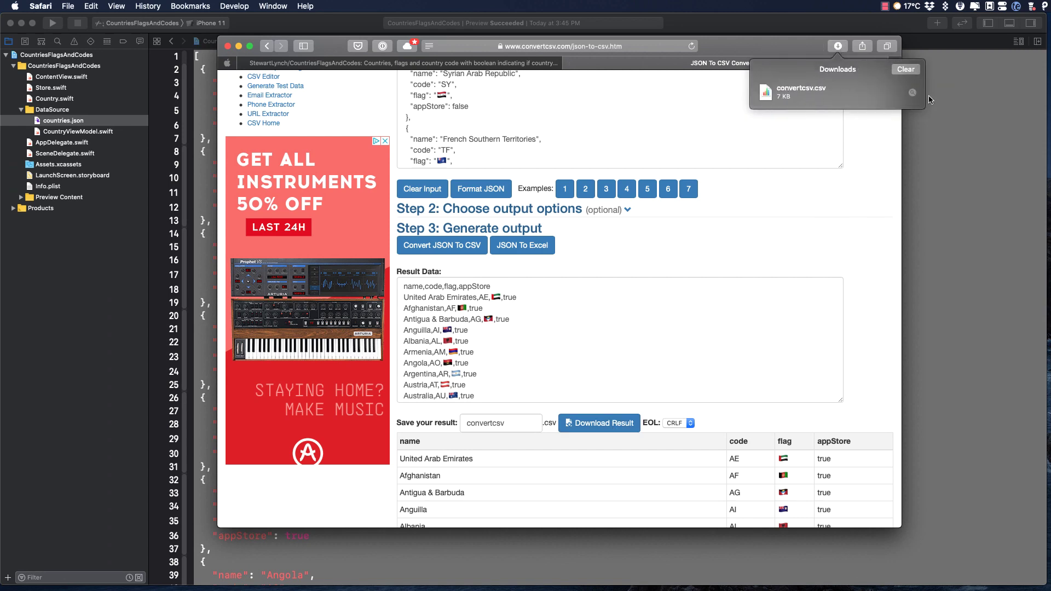
Open convertcsv.csv in Numbers, delete the appStore column, and add two empty columns after flag.
{"action": "double_click", "coordinate": [812, 94]}
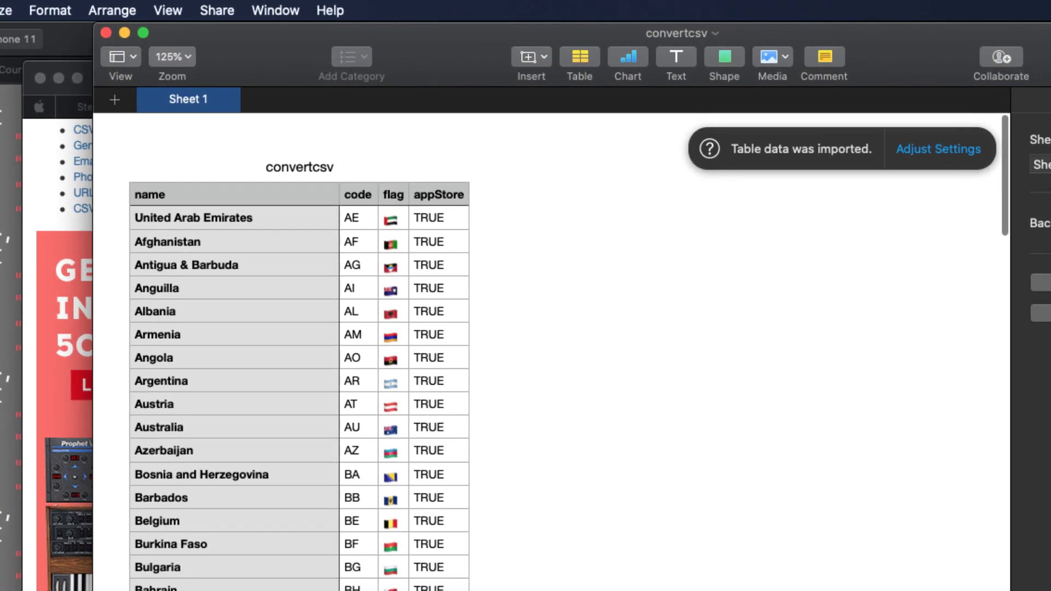
{"action": "right_click", "coordinate": [445, 196]}
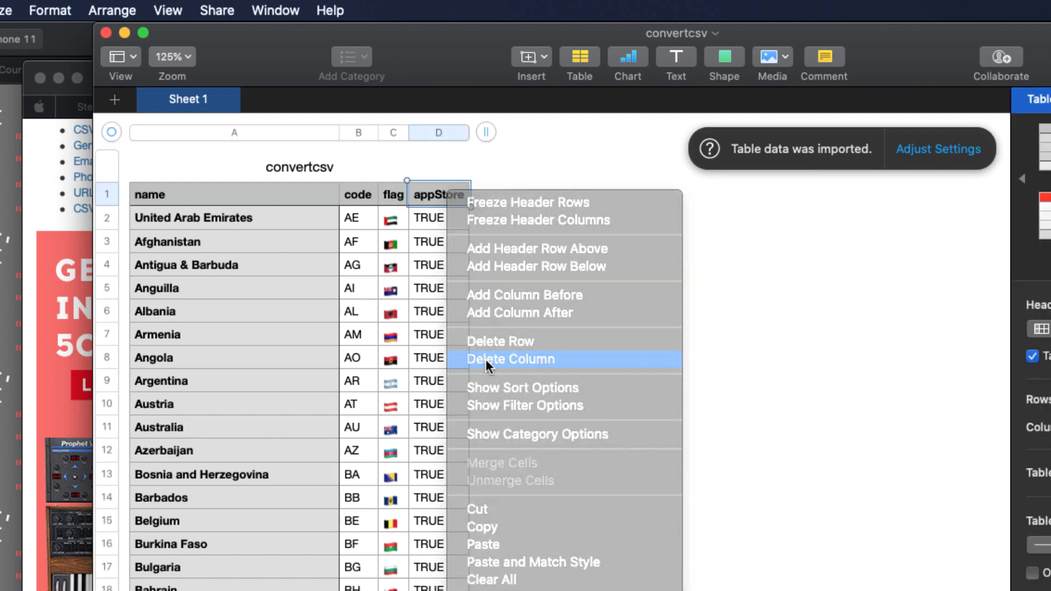
{"action": "left_click", "coordinate": [485, 359]}
{"action": "right_click", "coordinate": [402, 138]}
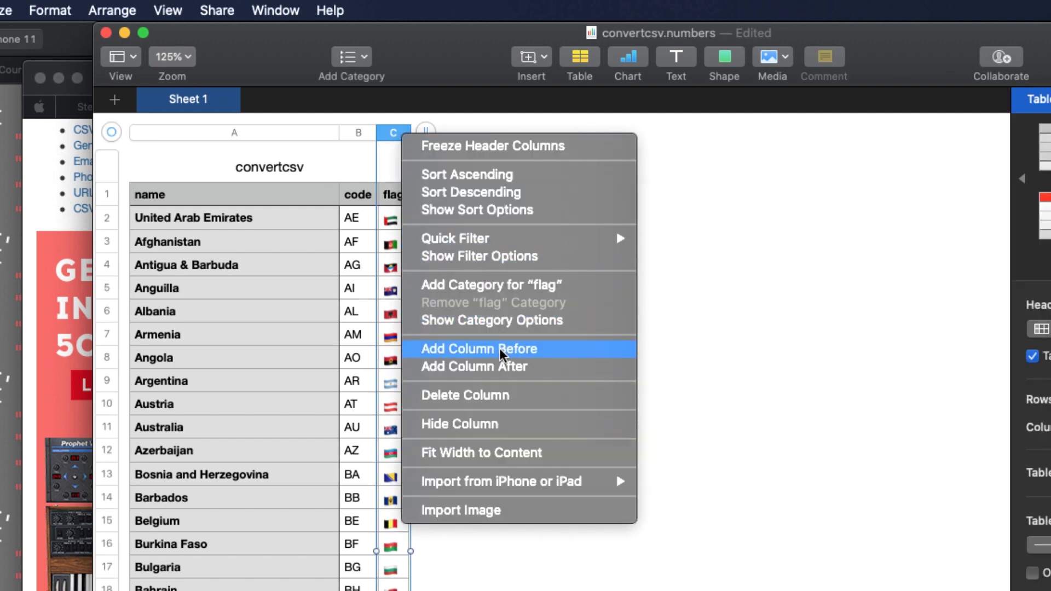
{"action": "left_click", "coordinate": [512, 366]}
{"action": "left_click", "coordinate": [425, 136]}
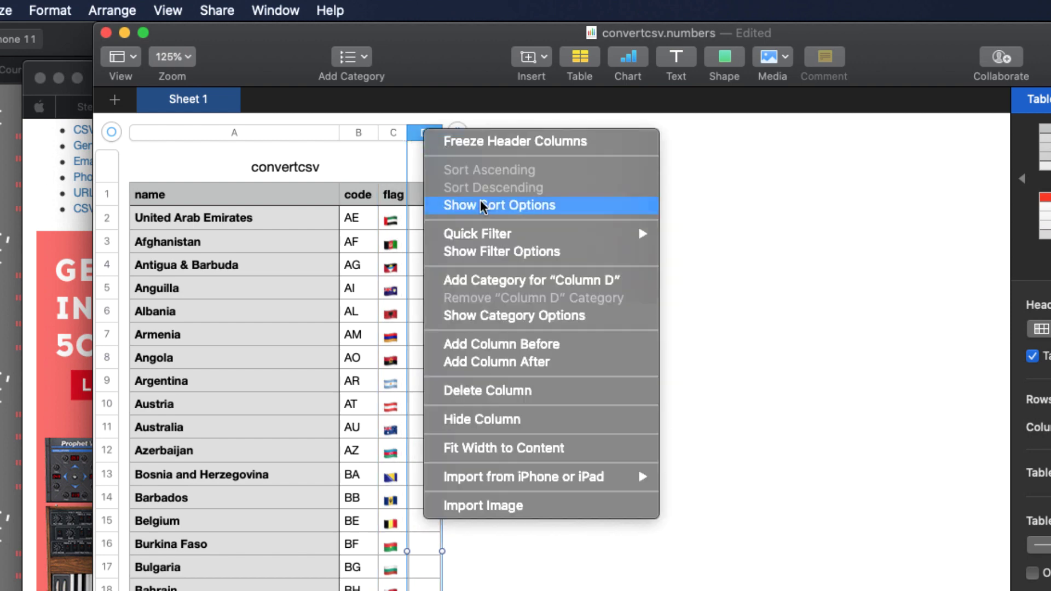
{"action": "left_click", "coordinate": [513, 355]}
Name the new columns region and selected, widening column D to fit.
{"action": "left_click", "coordinate": [419, 193]}
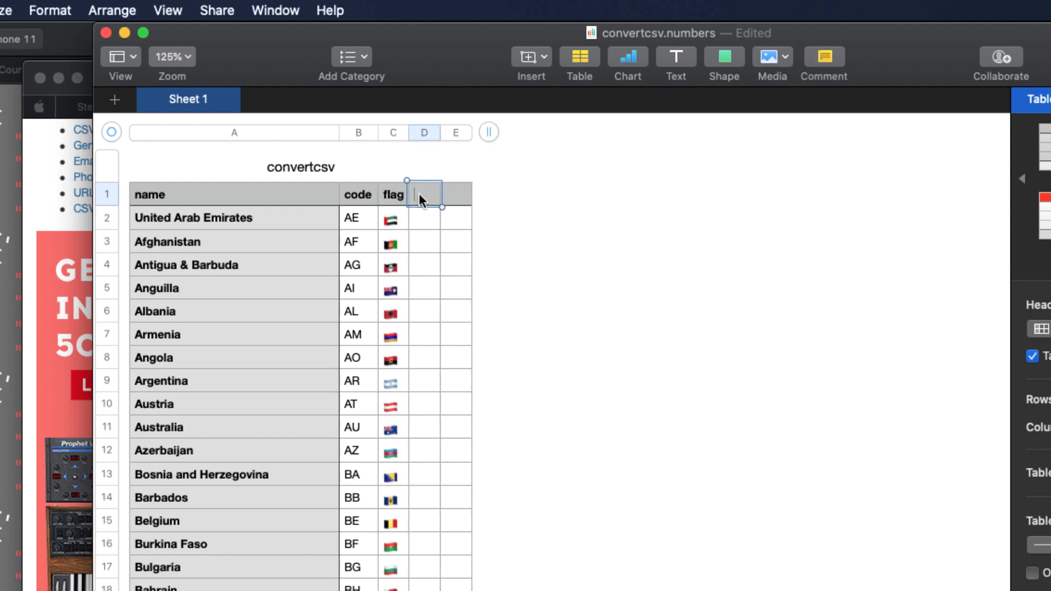
{"action": "type", "text": "regiom"}
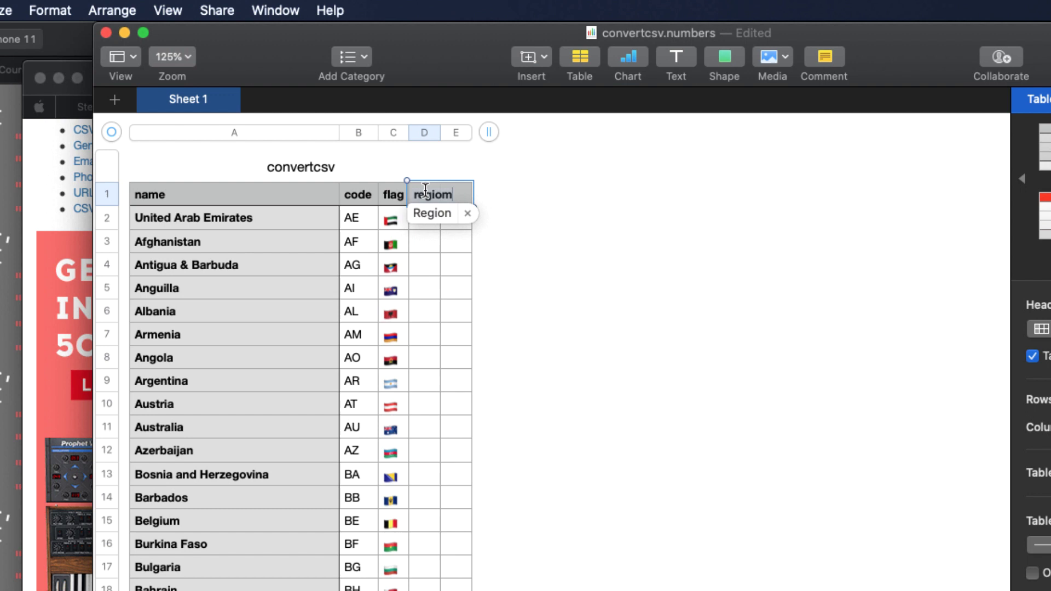
{"action": "key", "text": "space"}
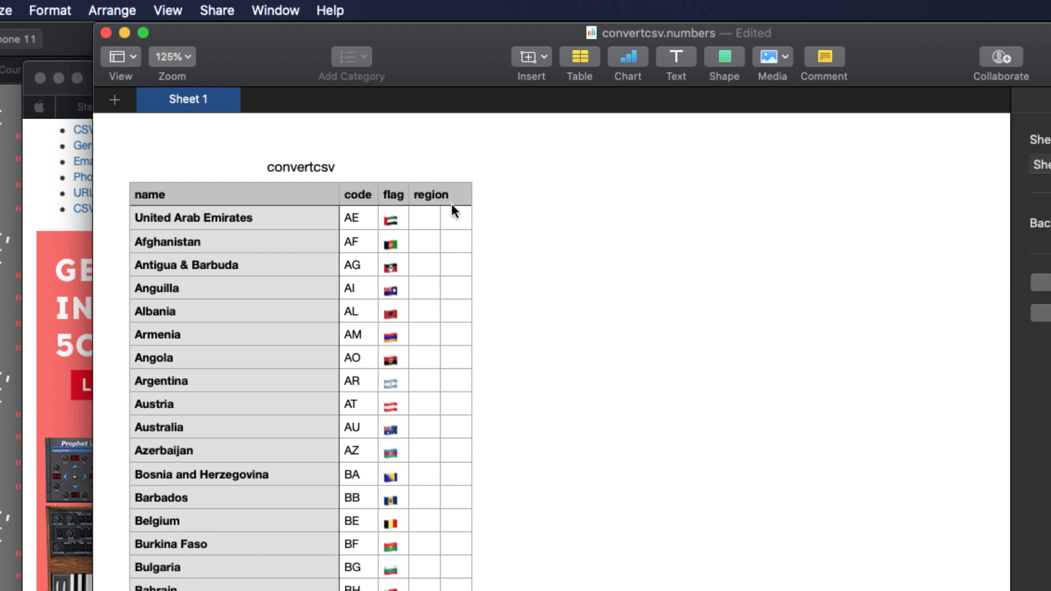
{"action": "left_click", "coordinate": [460, 200]}
{"action": "type", "text": "selected"}
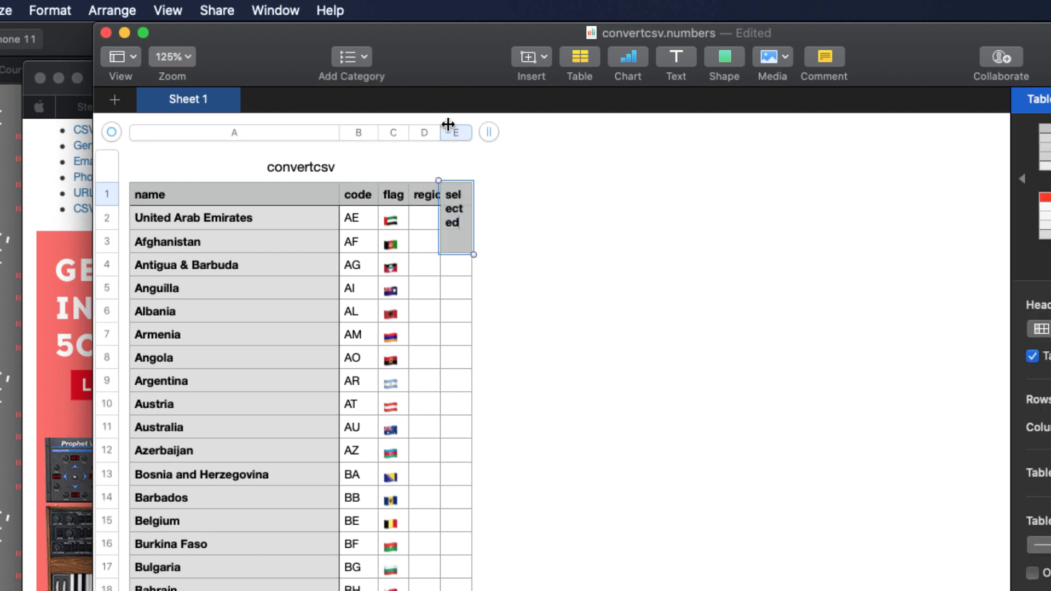
{"action": "left_click", "coordinate": [533, 224]}
{"action": "left_click", "coordinate": [435, 193]}
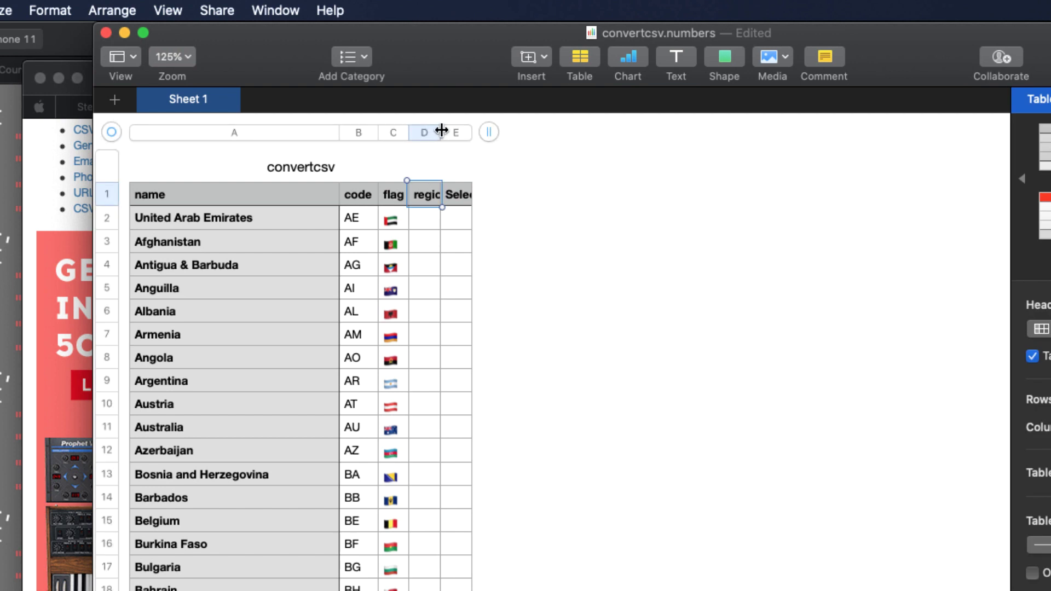
{"action": "left_click_drag", "start_coordinate": [440, 132], "coordinate": [557, 132]}
{"action": "left_click", "coordinate": [489, 199]}
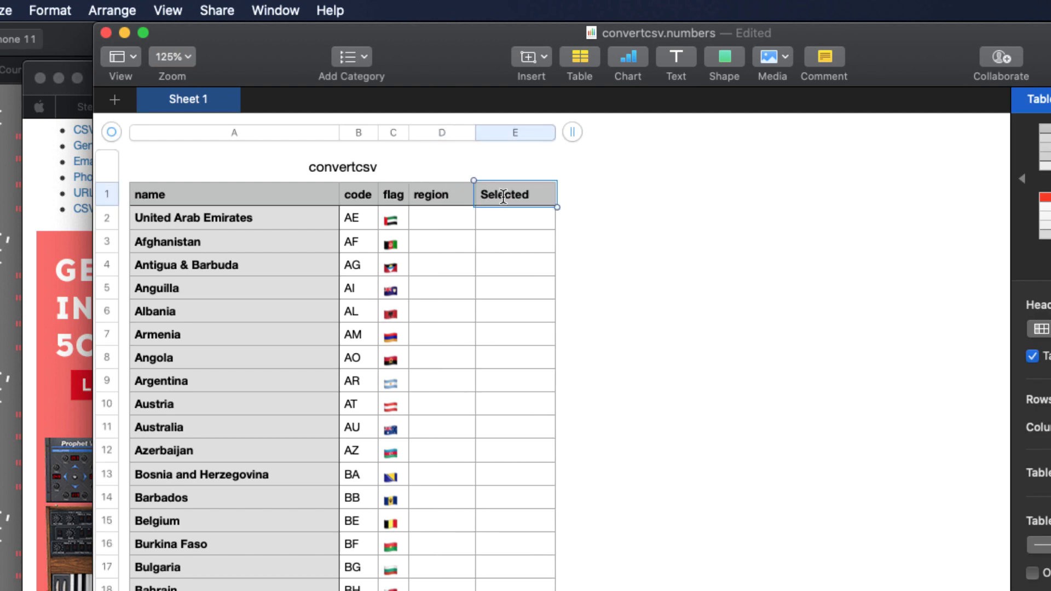
{"action": "type", "text": "selected"}
{"action": "left_click", "coordinate": [652, 213]}
Enter FALSE as United Arab Emirates' selected value in E2.
{"action": "left_click", "coordinate": [521, 220]}
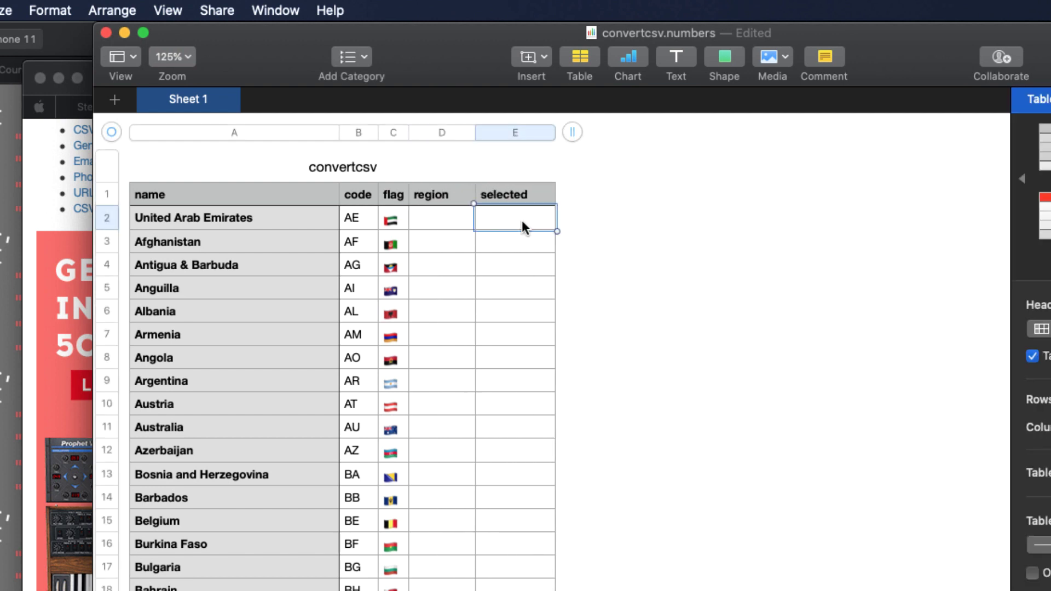
{"action": "type", "text": "False"}
{"action": "key", "text": "Return"}
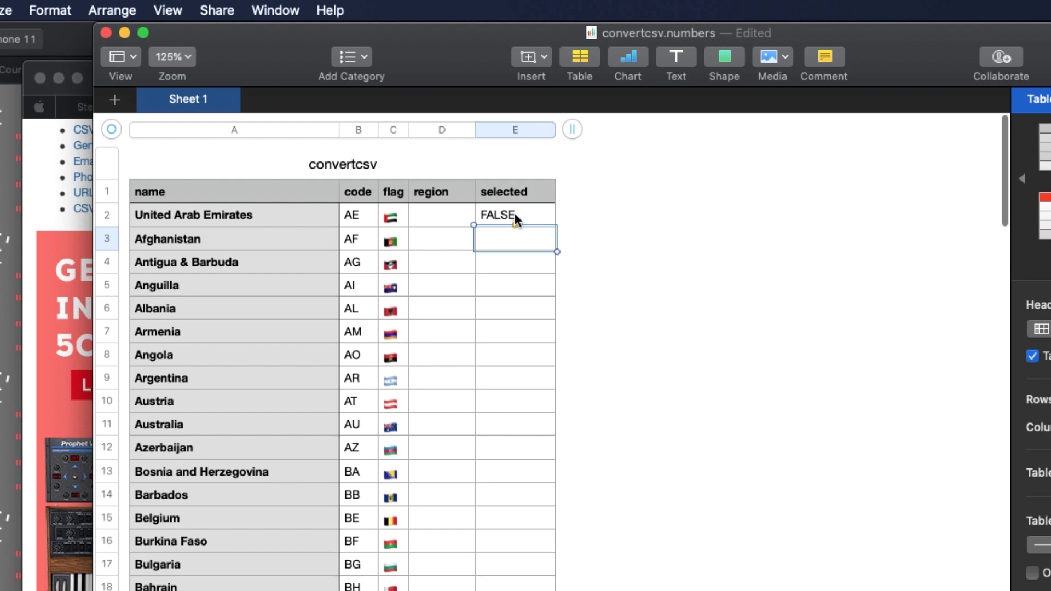
{"action": "left_click", "coordinate": [514, 213]}
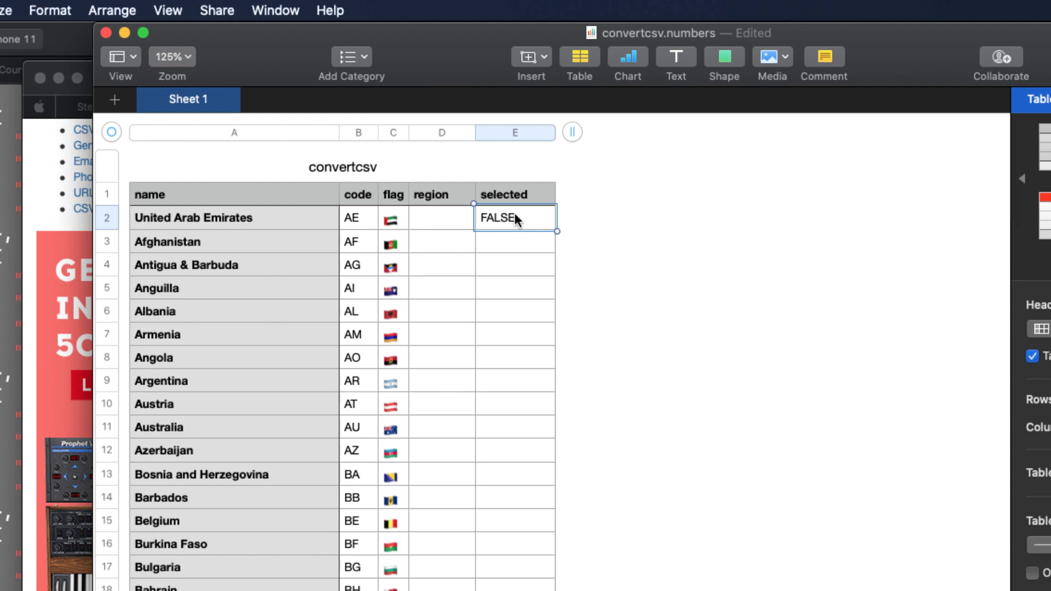
{"action": "left_click", "coordinate": [518, 241]}
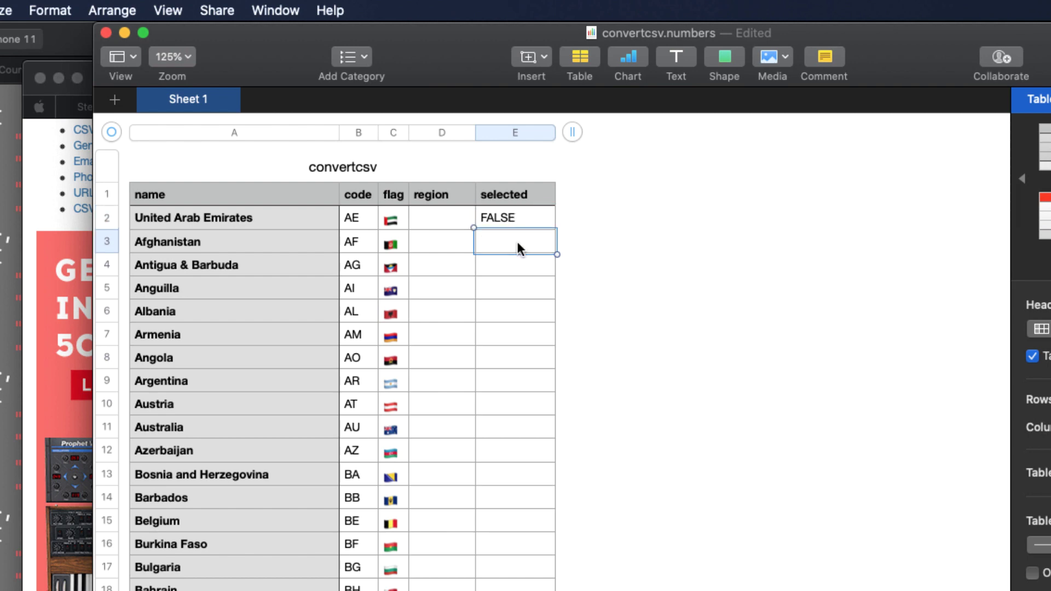
{"action": "scroll", "coordinate": [679, 477], "scroll_direction": "down", "scroll_amount": 20}
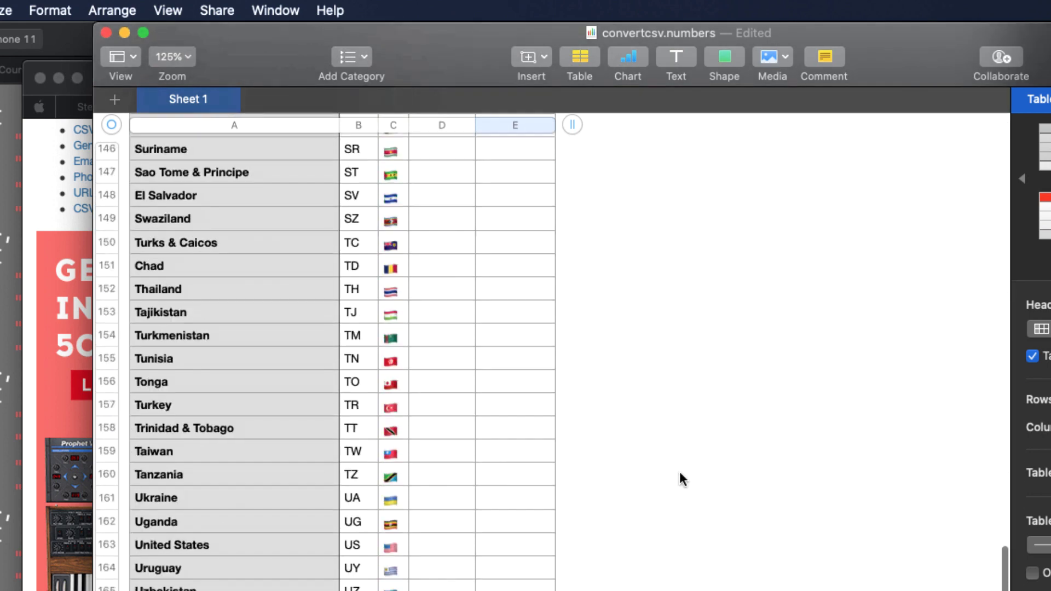
Paste FALSE into the selected column for cells E3 through E252.
{"action": "scroll", "coordinate": [678, 472], "scroll_direction": "down", "scroll_amount": 5}
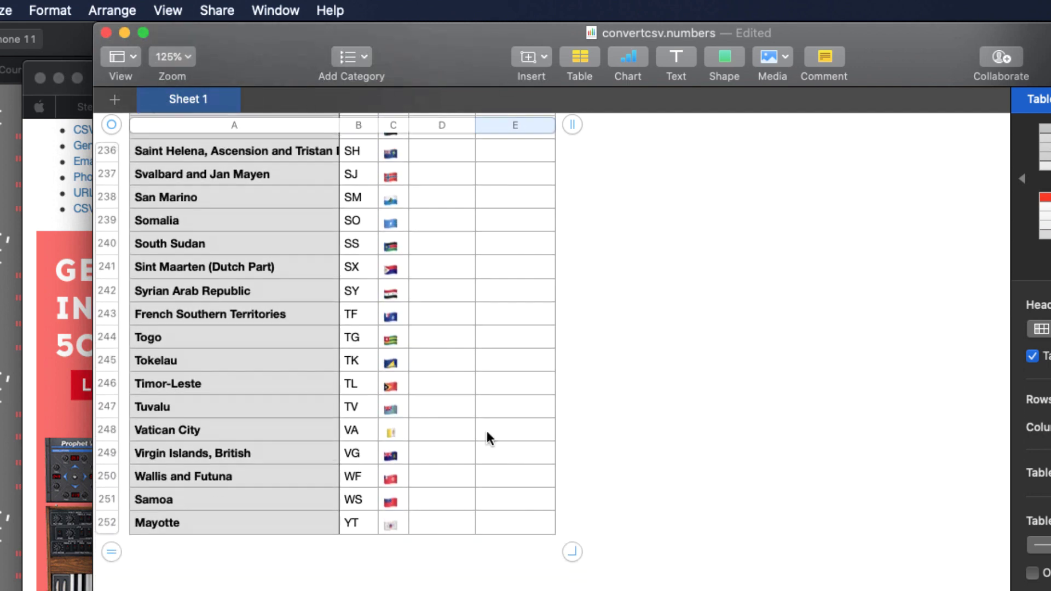
{"action": "left_click", "coordinate": [506, 527], "text": "shift"}
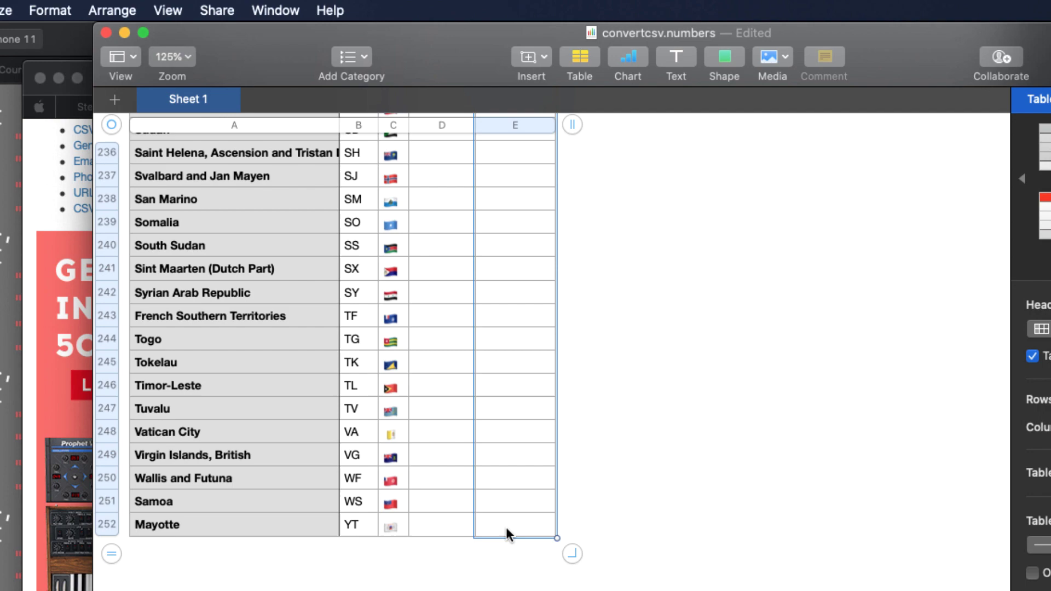
{"action": "key", "text": "super+v"}
{"action": "scroll", "coordinate": [721, 451], "scroll_direction": "up", "scroll_amount": 4}
{"action": "scroll", "coordinate": [724, 452], "scroll_direction": "up", "scroll_amount": 15}
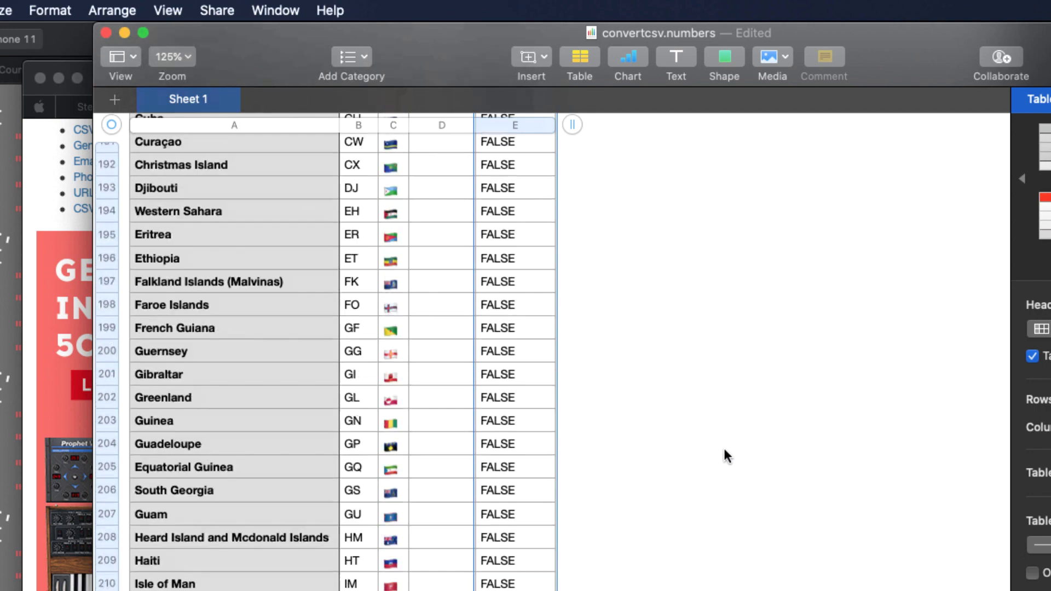
{"action": "scroll", "coordinate": [724, 453], "scroll_direction": "up", "scroll_amount": 15}
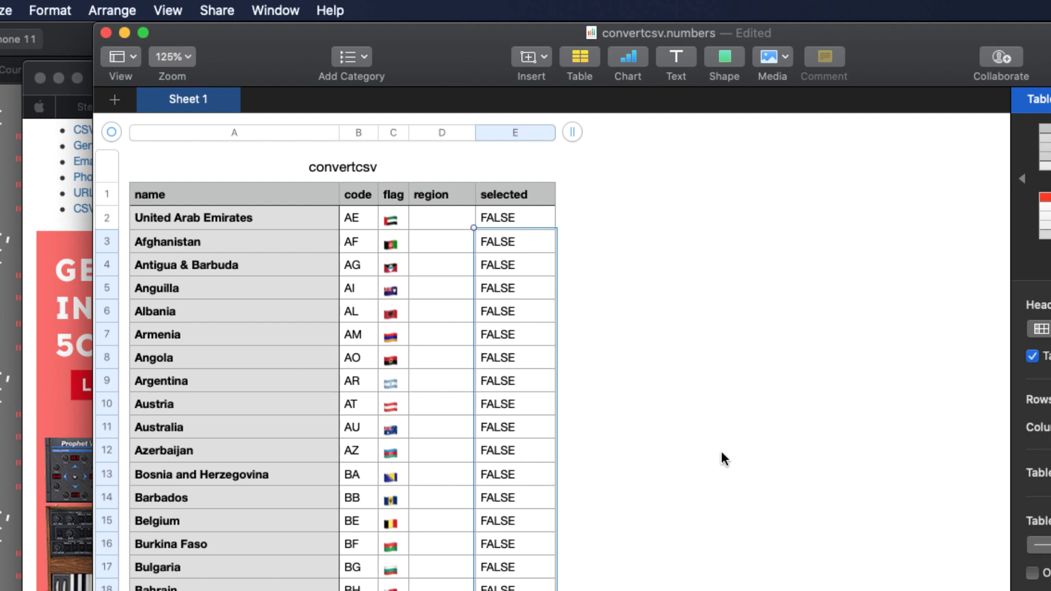
{"action": "scroll", "coordinate": [721, 452], "scroll_direction": "down", "scroll_amount": 1}
{"action": "left_click", "coordinate": [241, 183]}
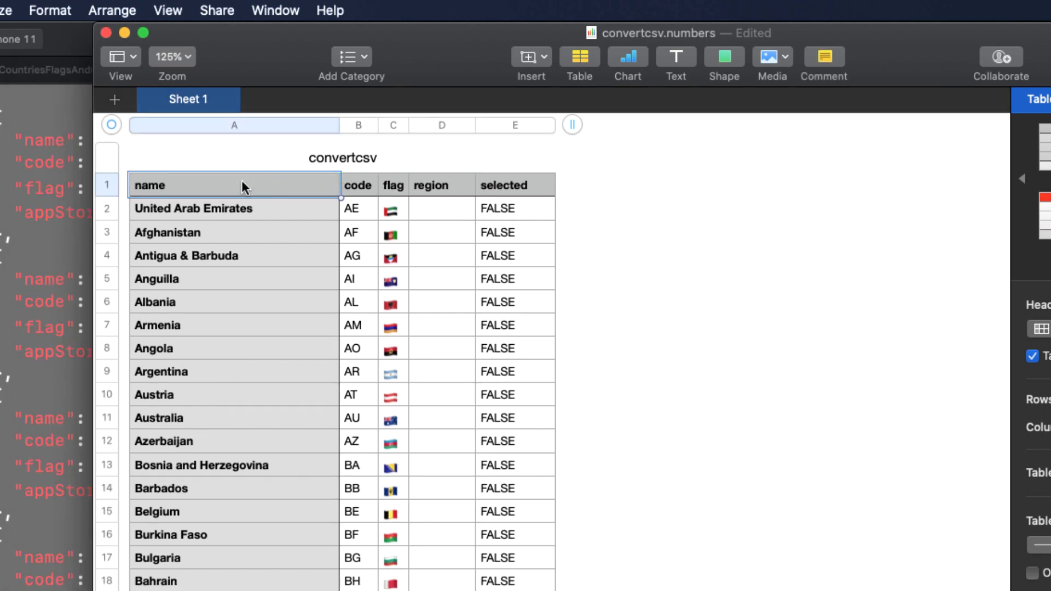
Sort the table by name ascending and set Argentina's selected value to TRUE.
{"action": "left_click", "coordinate": [331, 124]}
{"action": "left_click", "coordinate": [355, 173]}
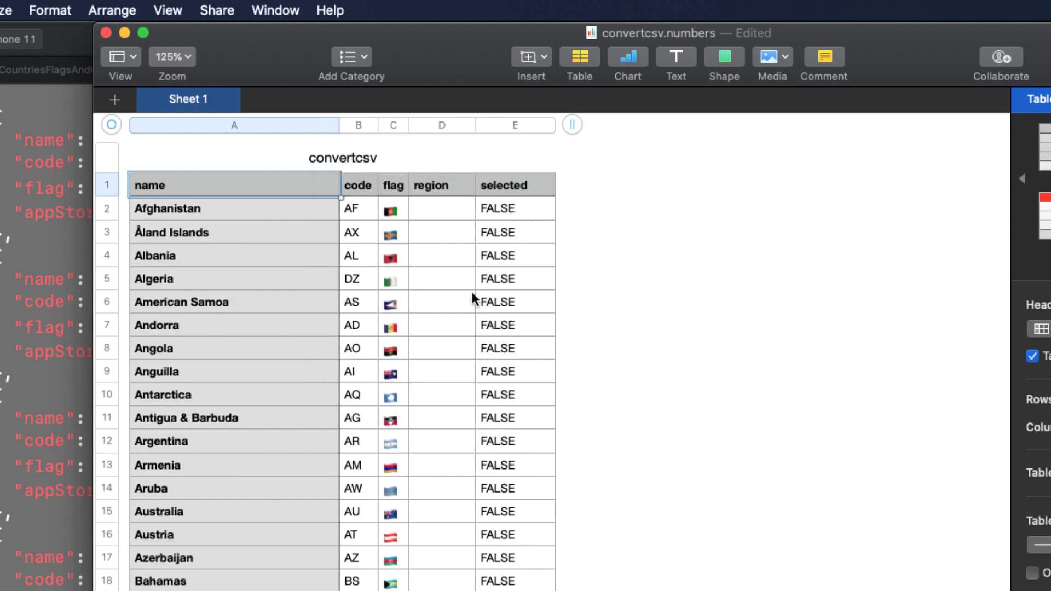
{"action": "left_click", "coordinate": [504, 441]}
{"action": "left_click", "coordinate": [515, 441]}
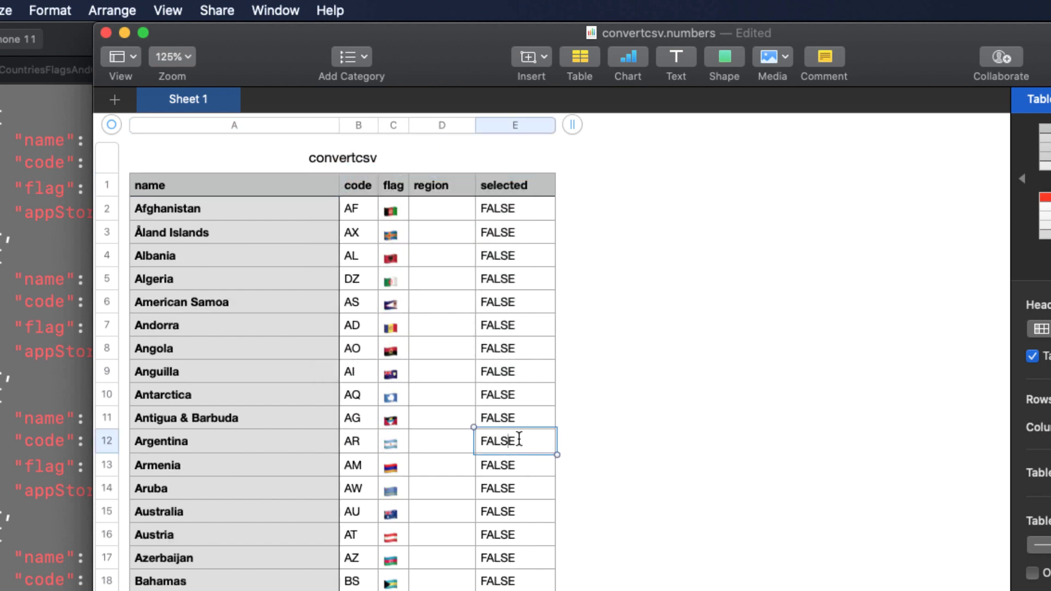
{"action": "key", "text": "super+a"}
{"action": "type", "text": "true"}
{"action": "key", "text": "Return"}
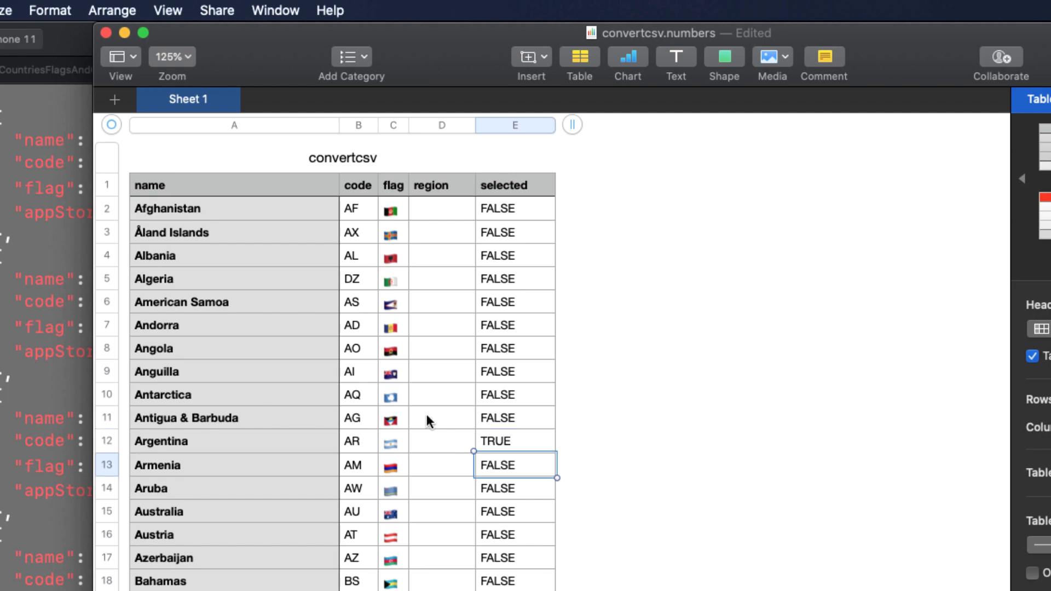
Copy Argentina's TRUE and paste it into Brazil's and Canada's selected cells.
{"action": "scroll", "coordinate": [465, 419], "scroll_direction": "down", "scroll_amount": 1}
{"action": "left_click", "coordinate": [501, 422]}
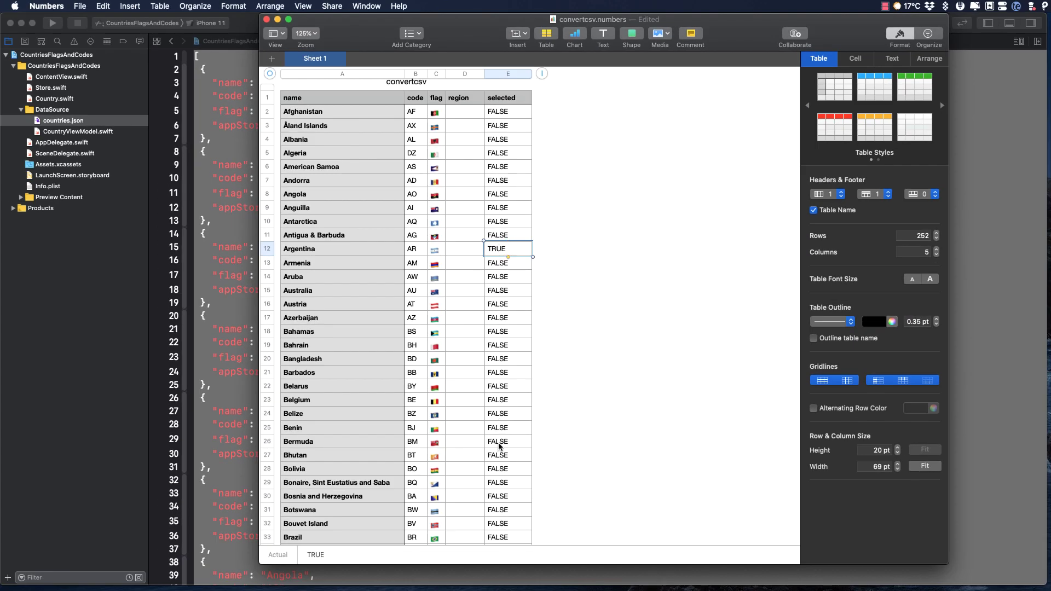
{"action": "scroll", "coordinate": [491, 498], "scroll_direction": "down", "scroll_amount": 2}
{"action": "left_click", "coordinate": [503, 482]}
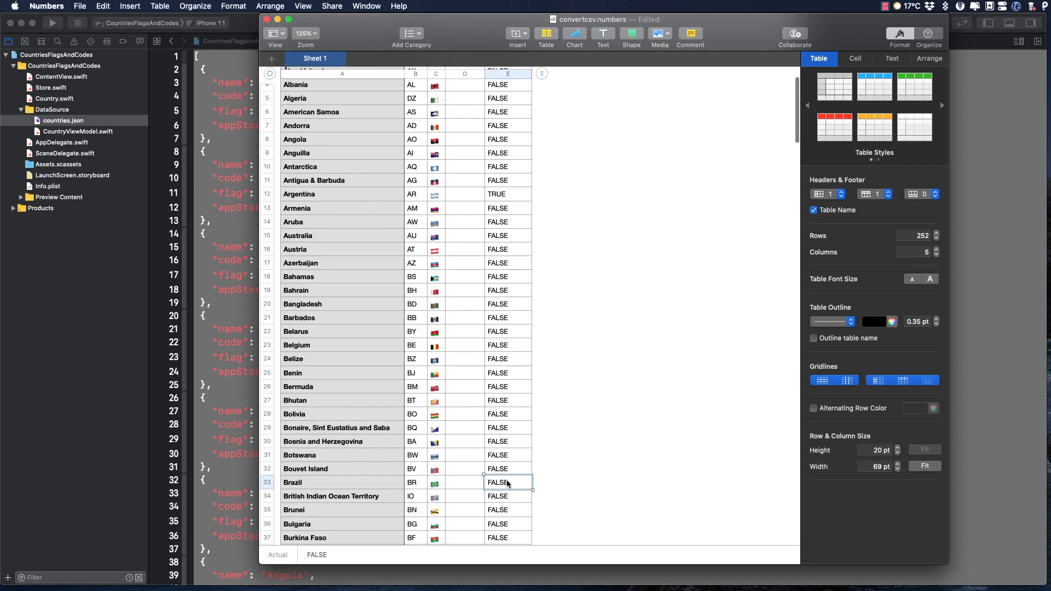
{"action": "type", "text": "TRUE"}
{"action": "scroll", "coordinate": [508, 483], "scroll_direction": "down", "scroll_amount": 4}
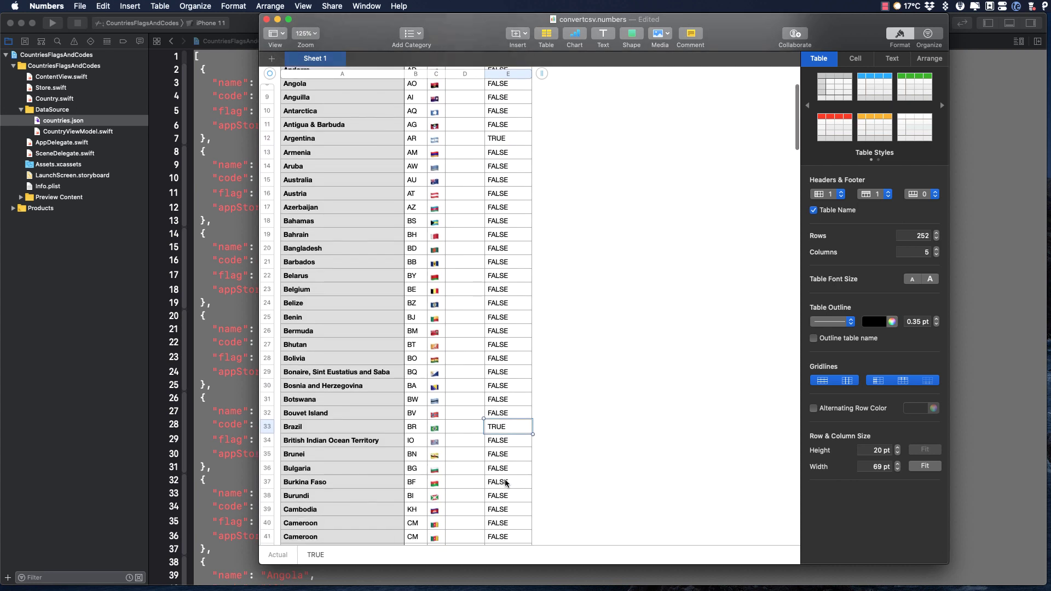
{"action": "left_click", "coordinate": [507, 501]}
{"action": "type", "text": "TRUE"}
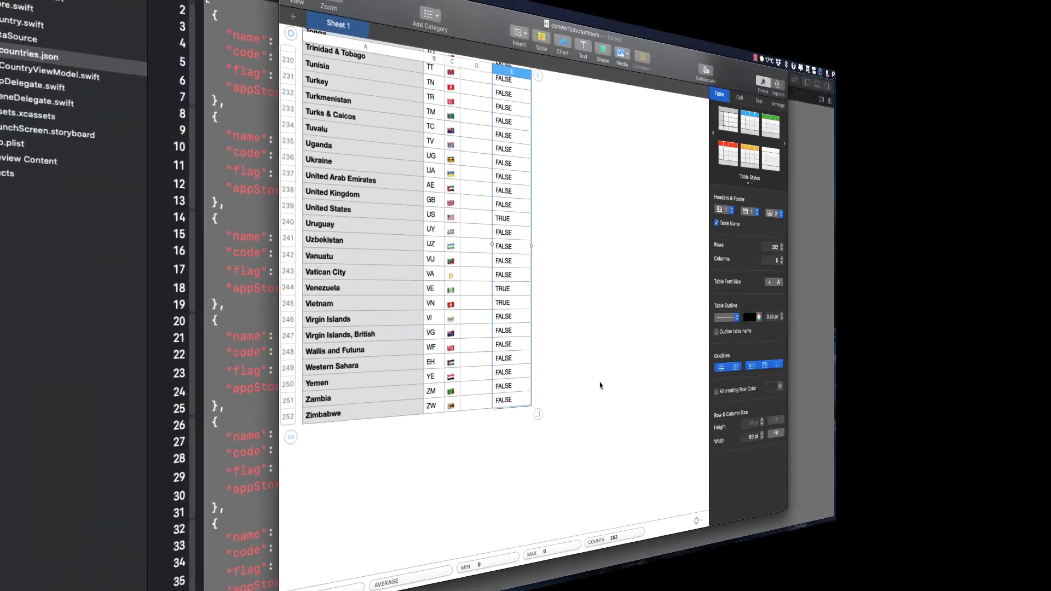
Sort the table by the selected column so TRUE countries come first.
{"action": "scroll", "coordinate": [629, 359], "scroll_direction": "up", "scroll_amount": 20}
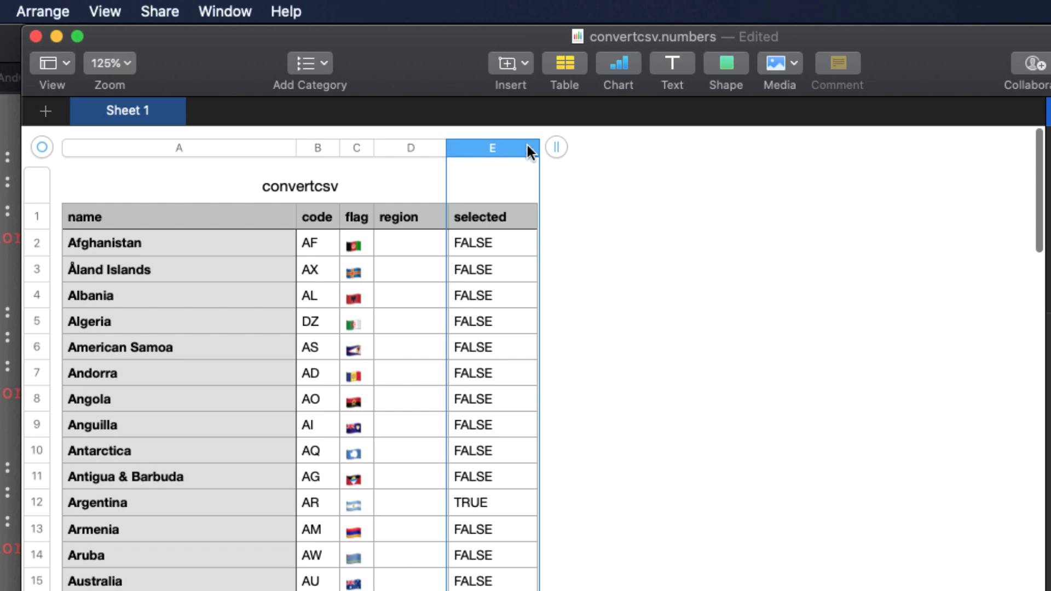
{"action": "left_click", "coordinate": [528, 149]}
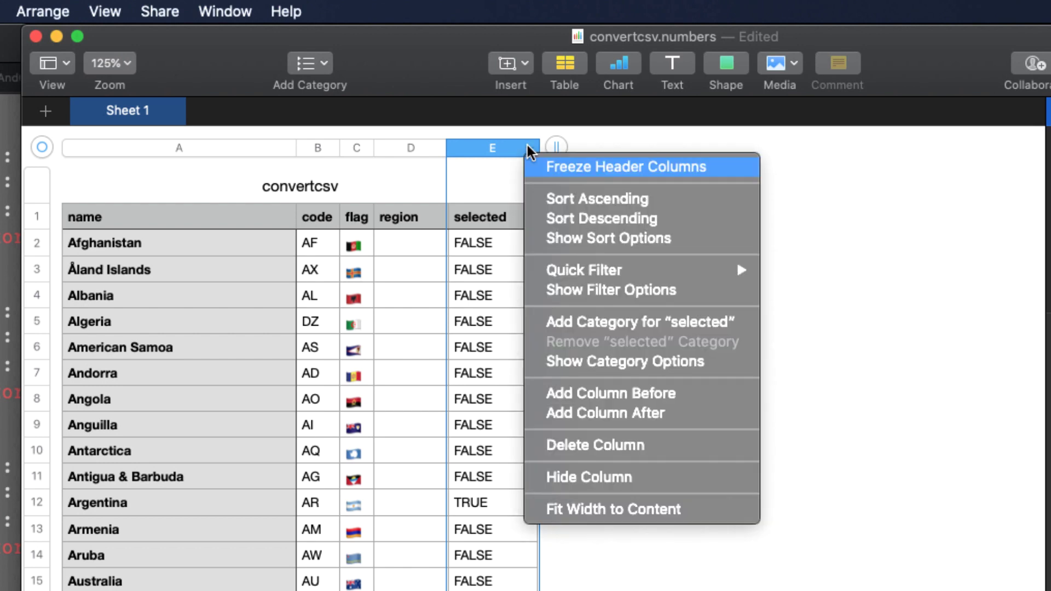
{"action": "left_click", "coordinate": [667, 219]}
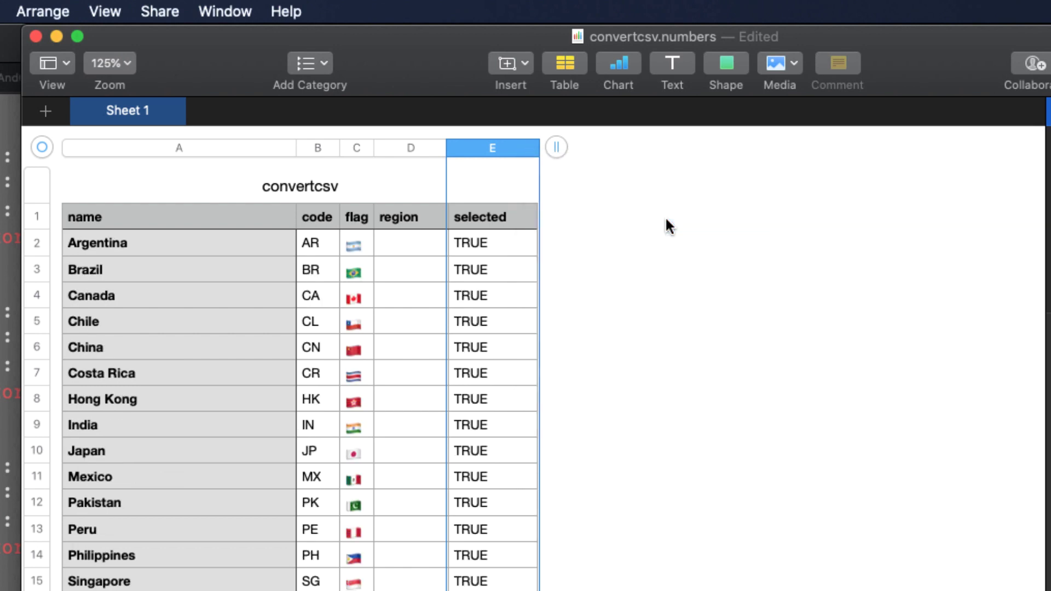
Set regions: South America for Argentina and Brazil, North America for Canada; widen the region column.
{"action": "left_click", "coordinate": [412, 242]}
{"action": "left_click", "coordinate": [412, 244]}
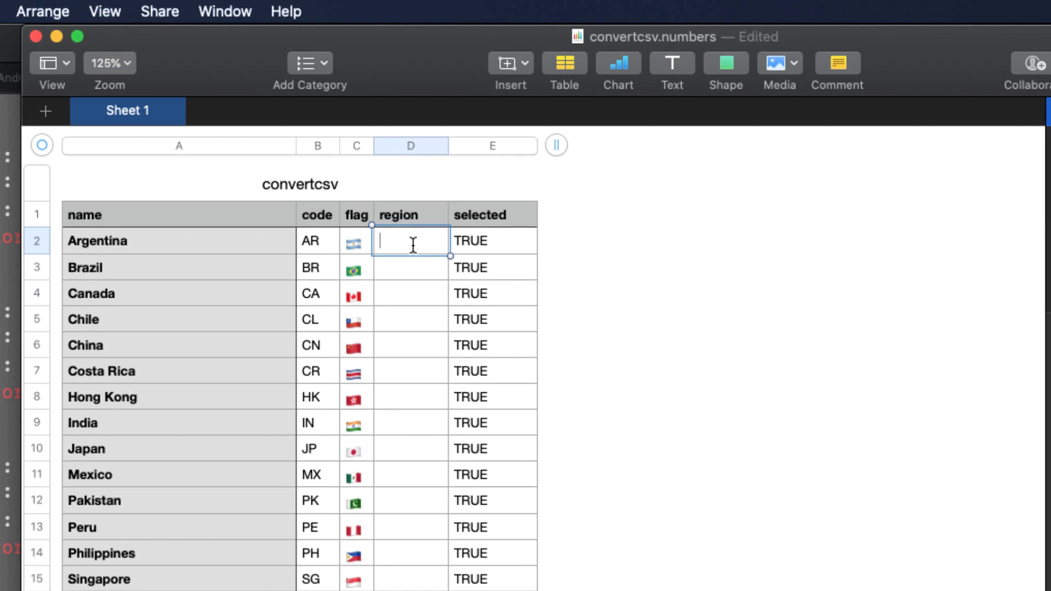
{"action": "type", "text": "South Americ"}
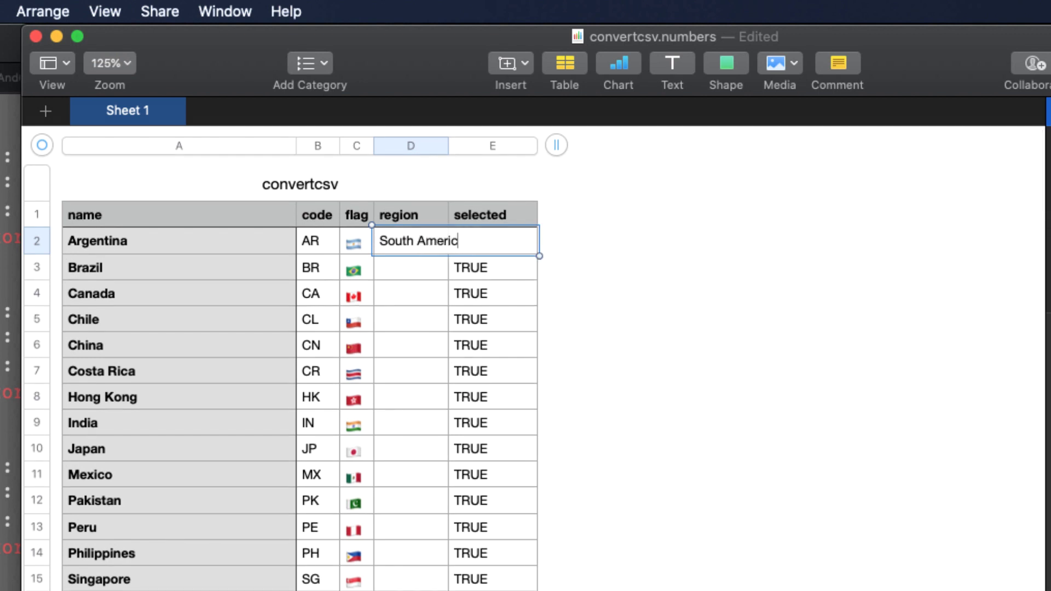
{"action": "type", "text": "a"}
{"action": "key", "text": "Return"}
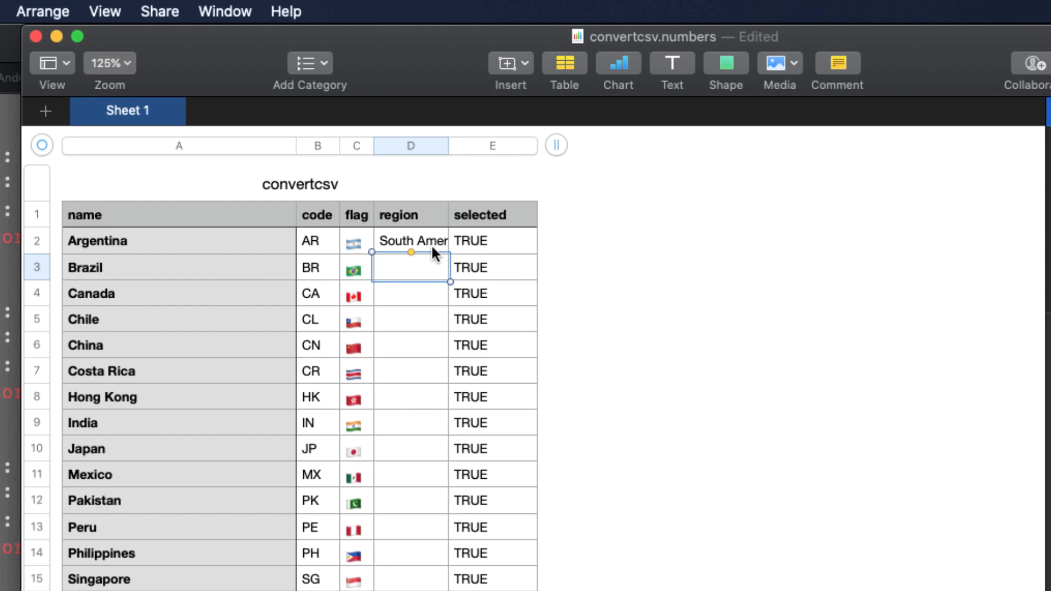
{"action": "left_click_drag", "start_coordinate": [449, 145], "coordinate": [489, 145]}
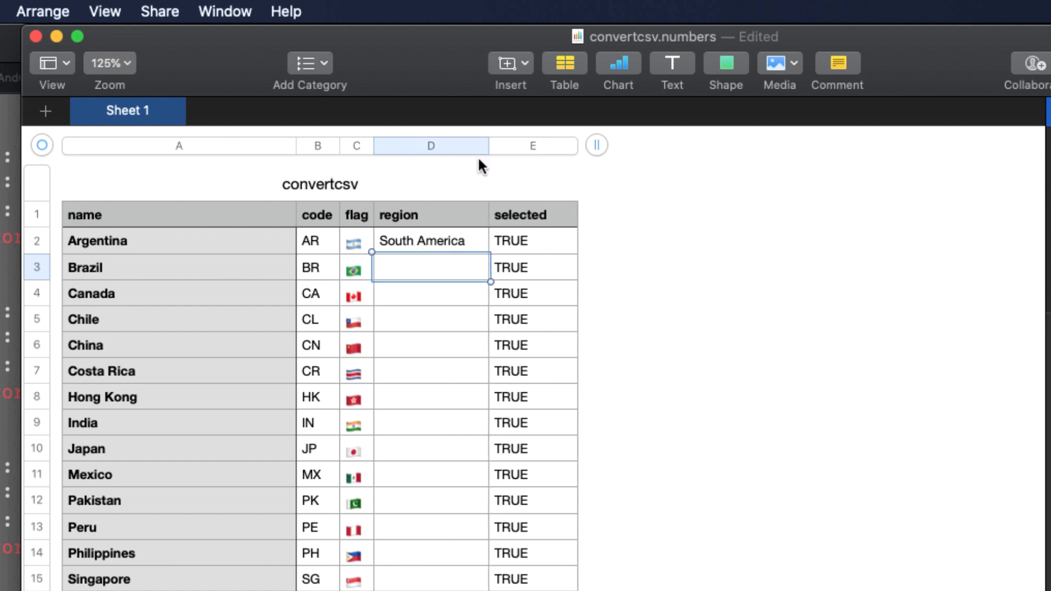
{"action": "left_click", "coordinate": [418, 265]}
{"action": "type", "text": "South"}
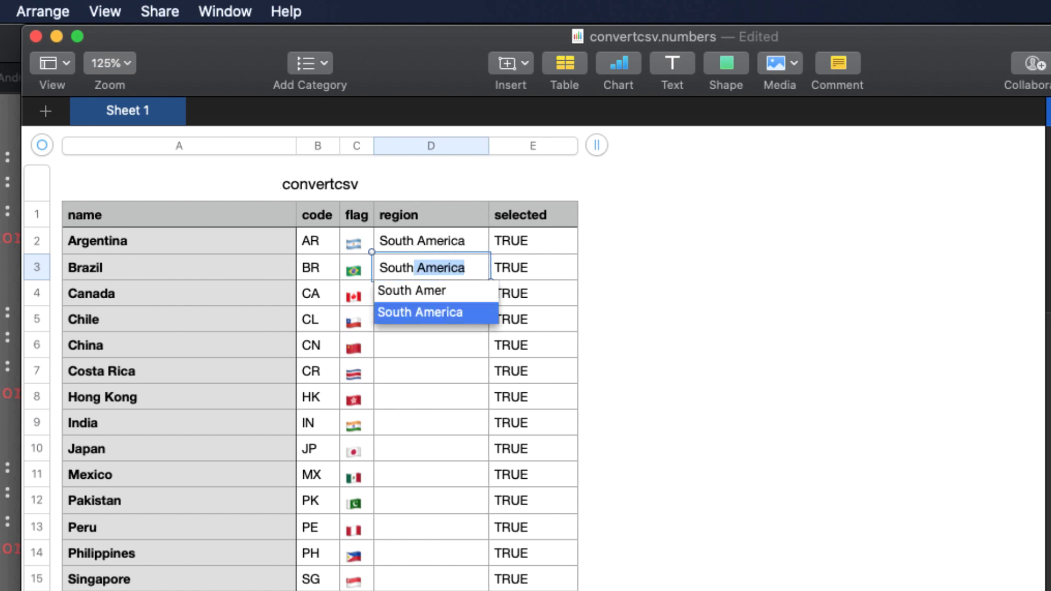
{"action": "key", "text": "Return"}
{"action": "left_click", "coordinate": [394, 296]}
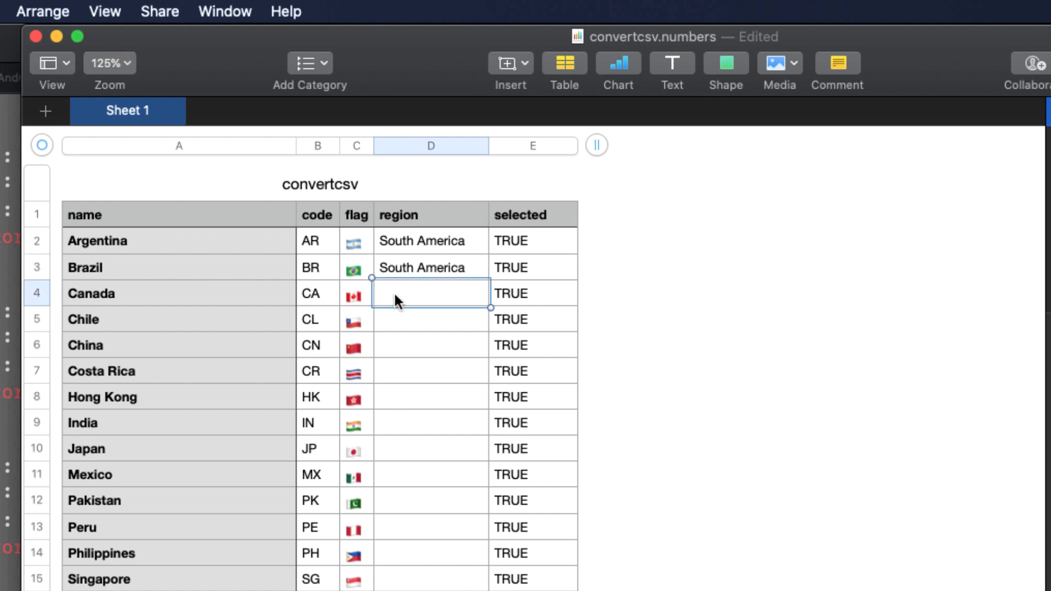
{"action": "type", "text": "North America"}
{"action": "key", "text": "Return"}
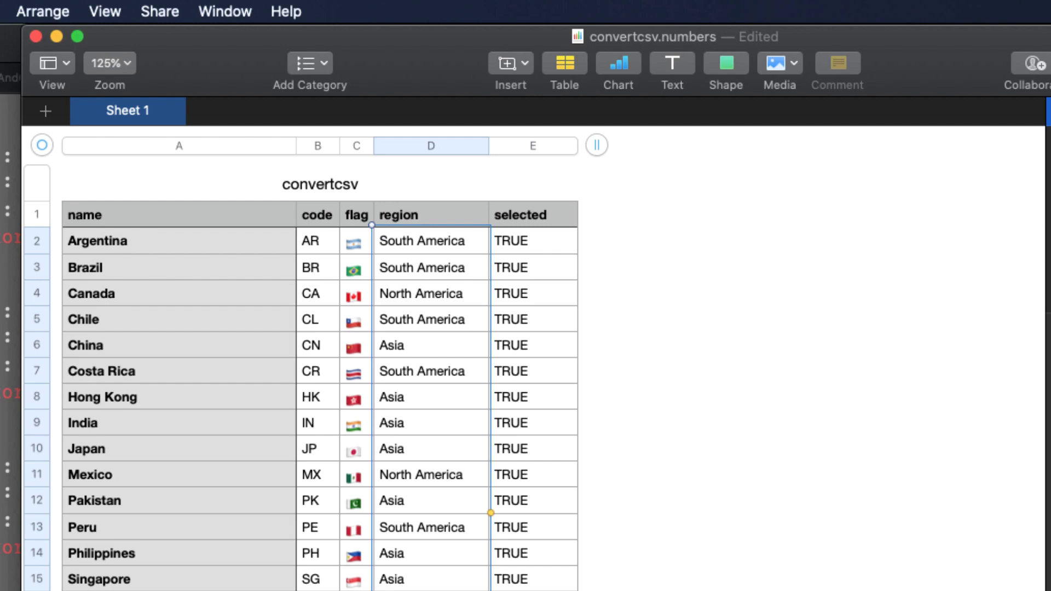
Select and copy the whole country table from A1, then switch to the browser.
{"action": "left_click", "coordinate": [112, 214]}
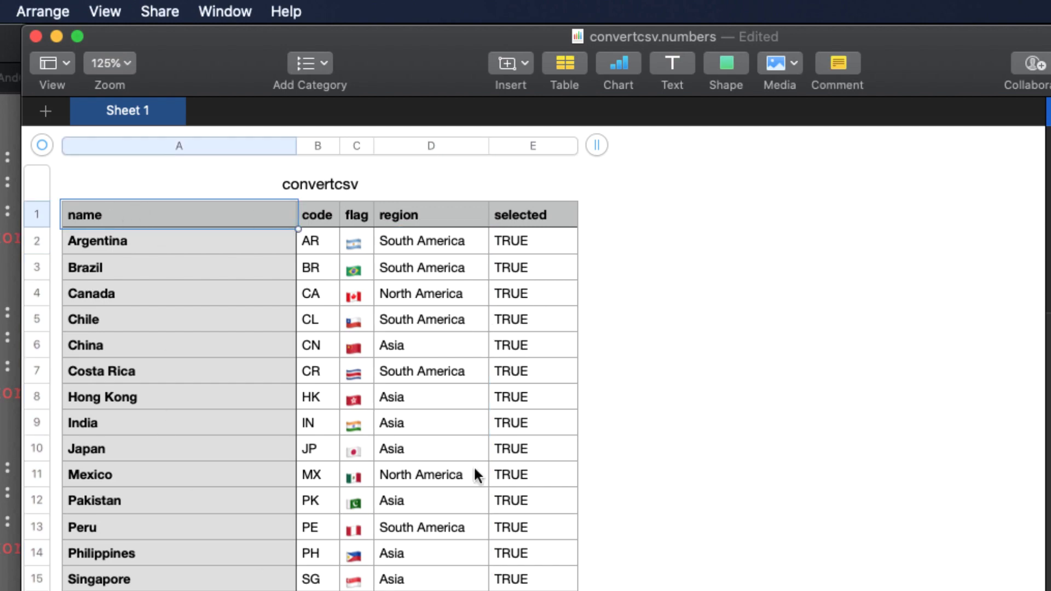
{"action": "scroll", "coordinate": [477, 474], "scroll_direction": "down", "scroll_amount": 20}
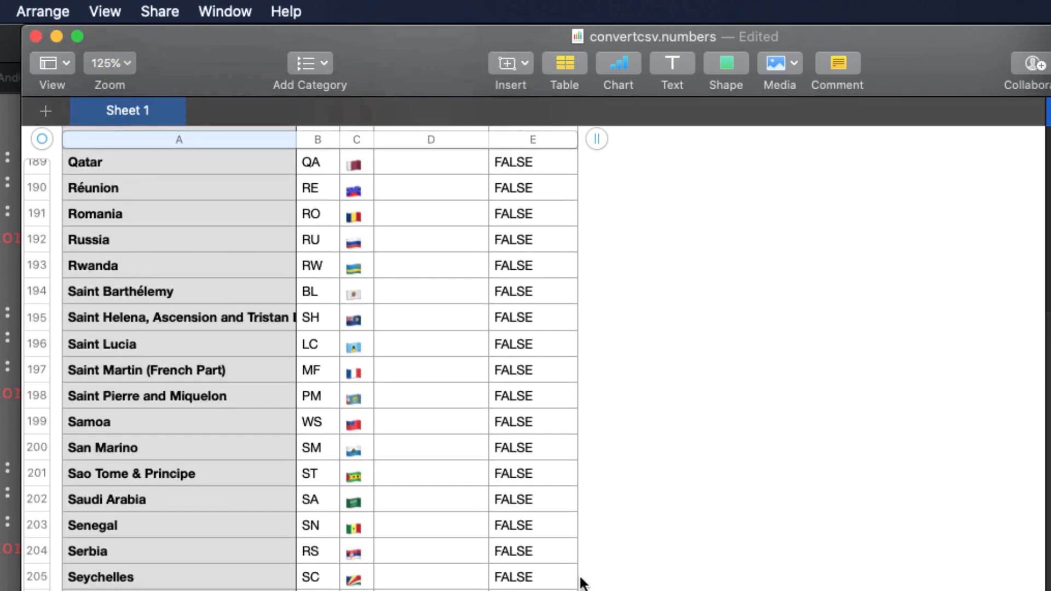
{"action": "scroll", "coordinate": [581, 581], "scroll_direction": "down", "scroll_amount": 15}
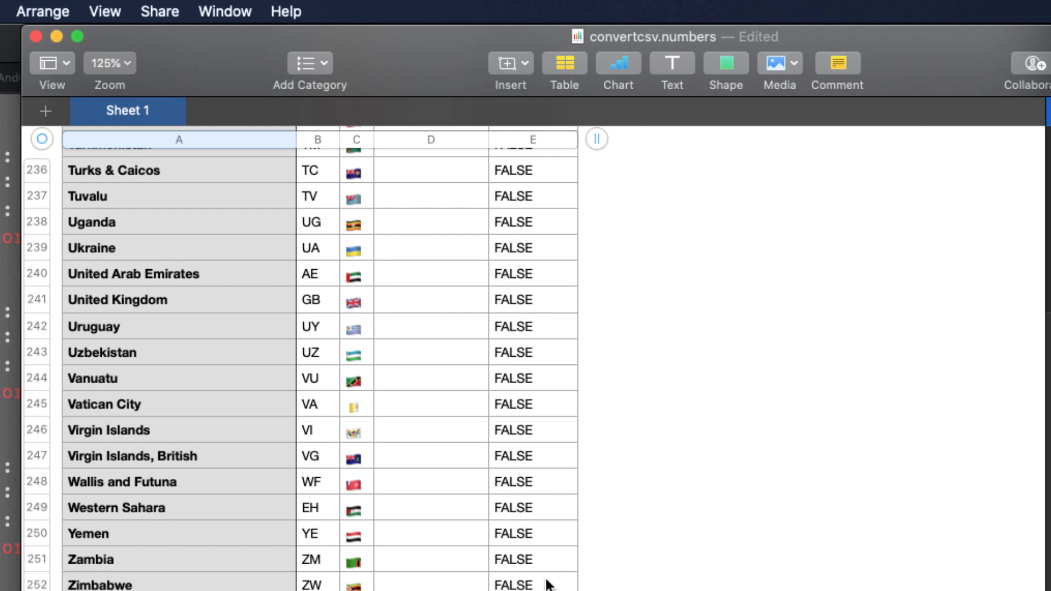
{"action": "key", "text": "super+a"}
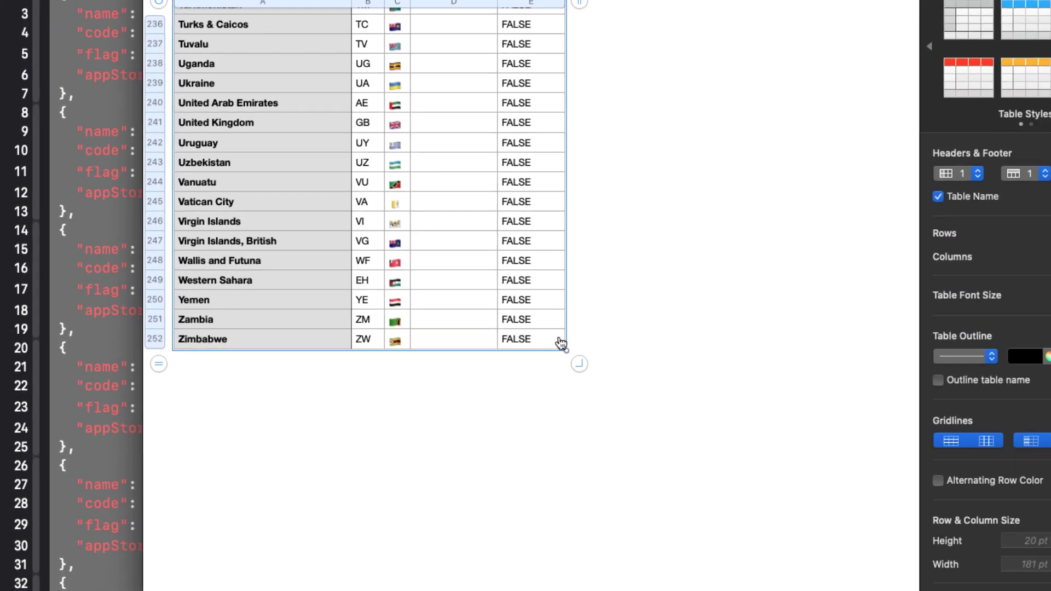
{"action": "key", "text": "super+Tab"}
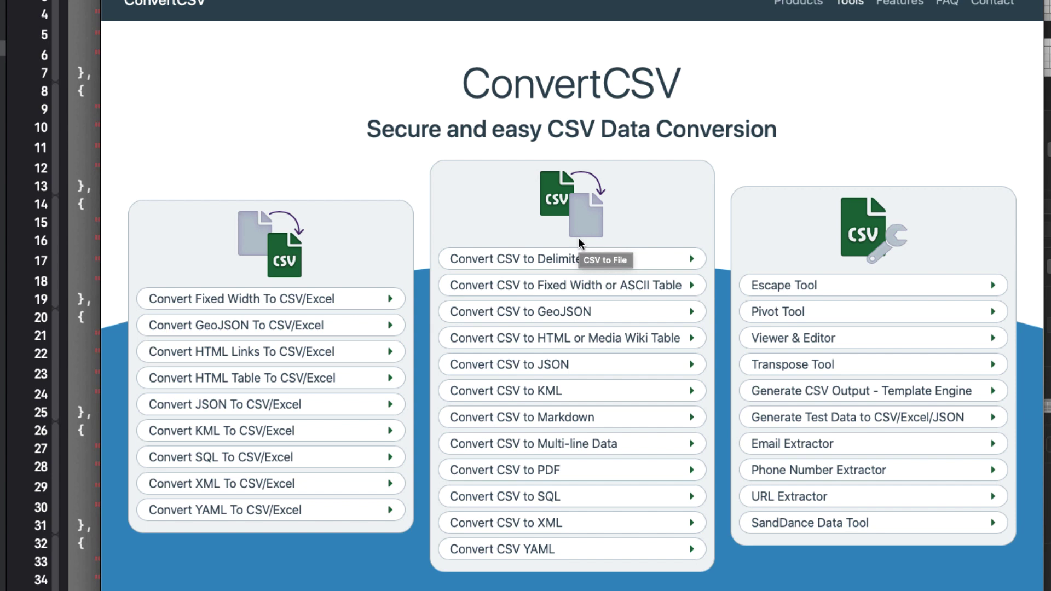
Paste the copied country table into ConvertCSV's CSV to JSON converter, giving 251 records with 5 fields.
{"action": "left_click", "coordinate": [585, 365]}
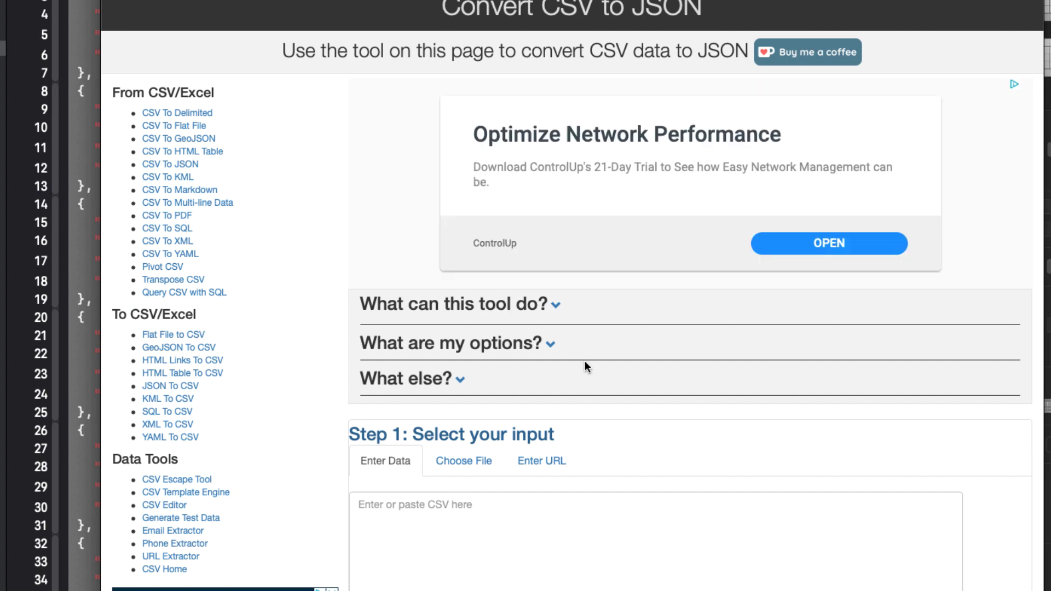
{"action": "left_click", "coordinate": [460, 508]}
{"action": "key", "text": "ctrl+v"}
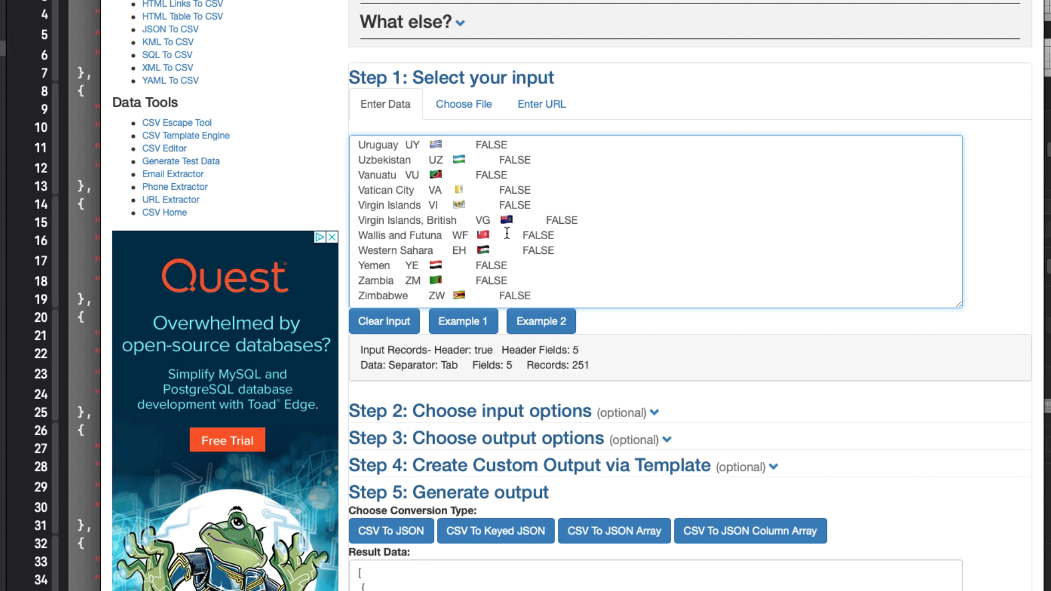
{"action": "left_click", "coordinate": [656, 415]}
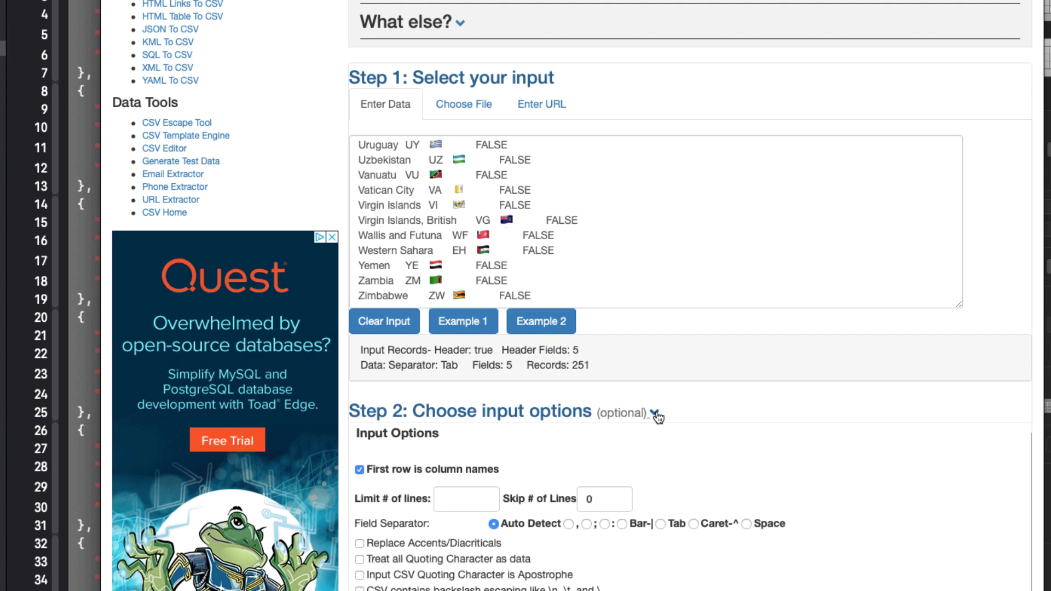
{"action": "scroll", "coordinate": [658, 411], "scroll_direction": "down", "scroll_amount": 2}
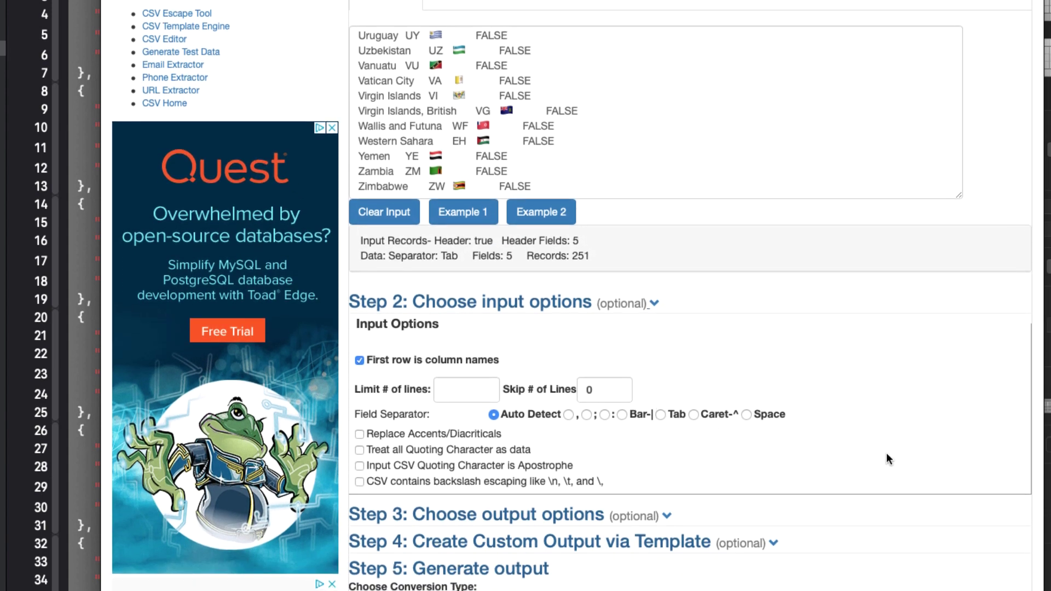
{"action": "left_click", "coordinate": [656, 305]}
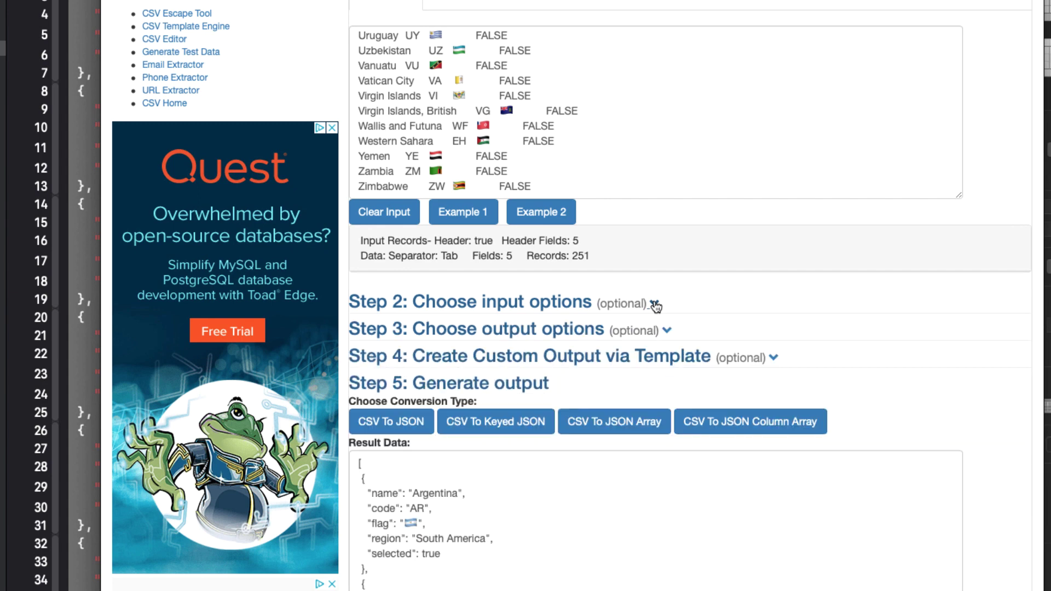
{"action": "left_click", "coordinate": [667, 332]}
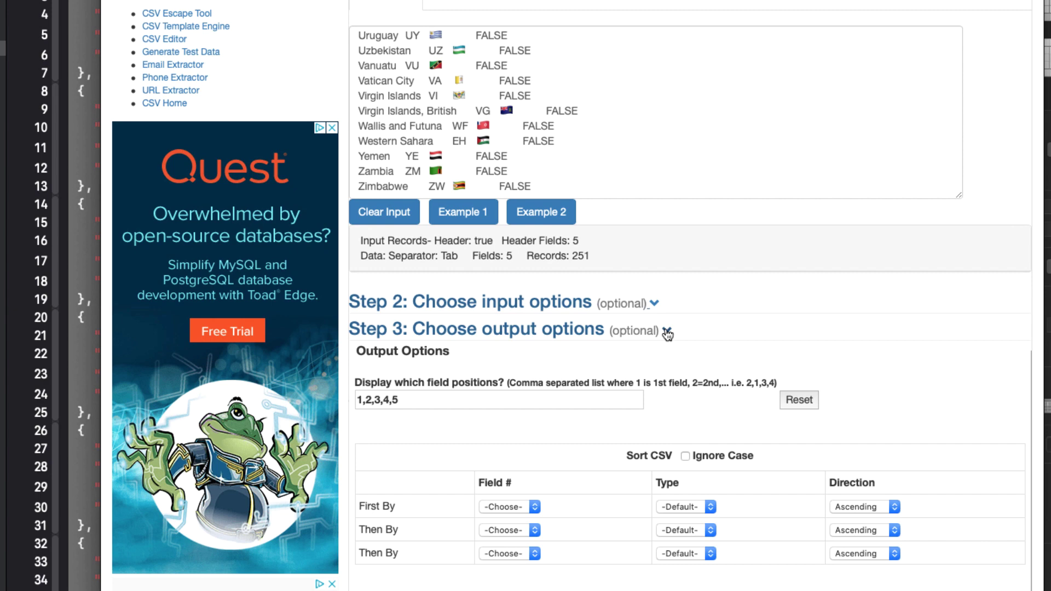
{"action": "left_click", "coordinate": [667, 332]}
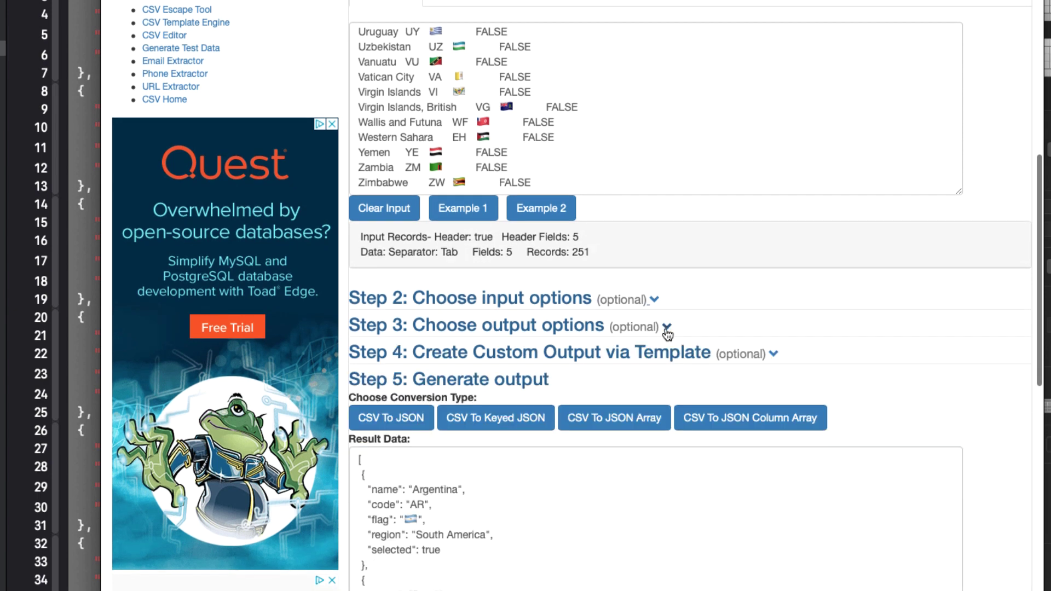
Review the JSON result's country entries, regions and selected flags, then select all of it.
{"action": "scroll", "coordinate": [842, 443], "scroll_direction": "down", "scroll_amount": 3}
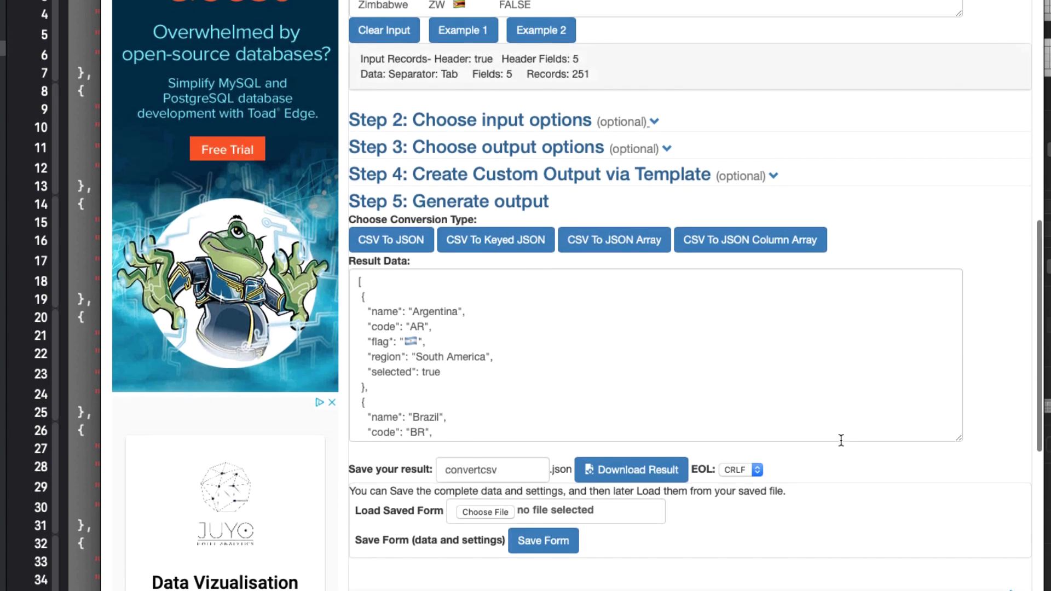
{"action": "left_click", "coordinate": [638, 326]}
{"action": "scroll", "coordinate": [639, 328], "scroll_direction": "down", "scroll_amount": 2}
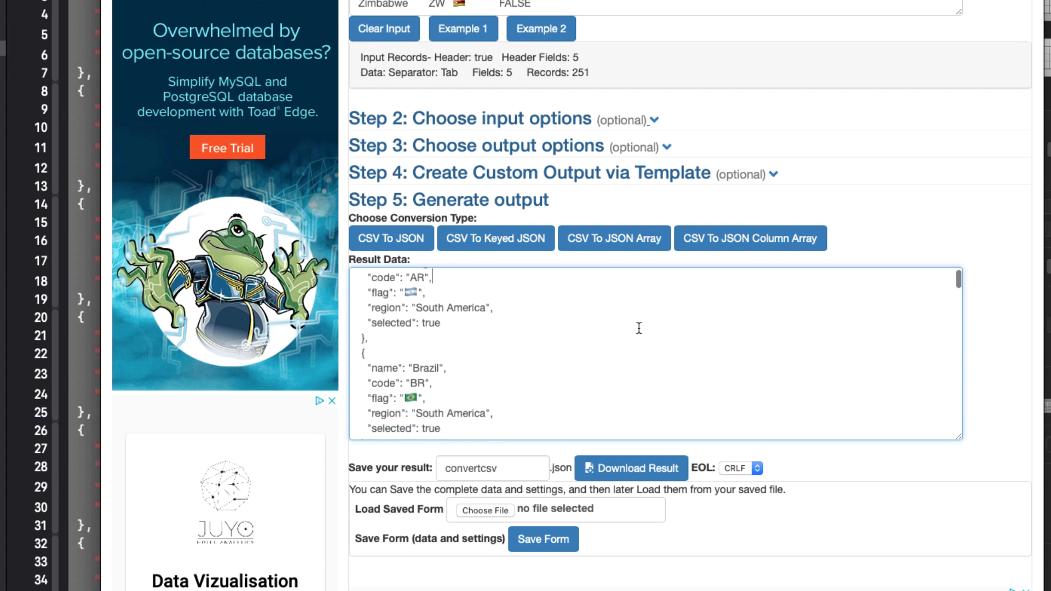
{"action": "scroll", "coordinate": [639, 328], "scroll_direction": "down", "scroll_amount": 1}
{"action": "scroll", "coordinate": [639, 328], "scroll_direction": "down", "scroll_amount": 5}
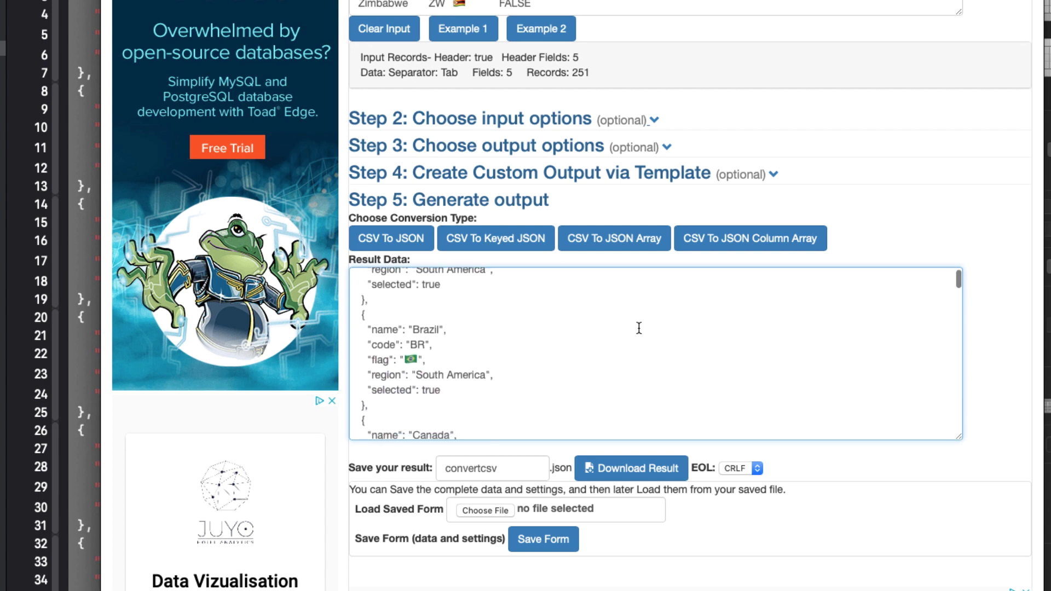
{"action": "scroll", "coordinate": [639, 328], "scroll_direction": "down", "scroll_amount": 15}
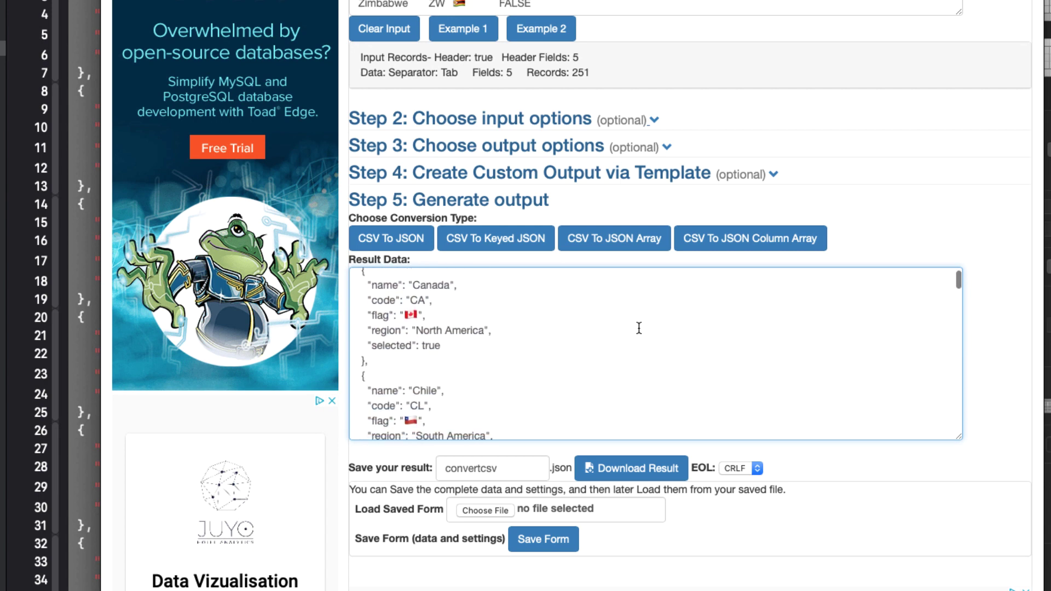
{"action": "scroll", "coordinate": [639, 328], "scroll_direction": "down", "scroll_amount": 15}
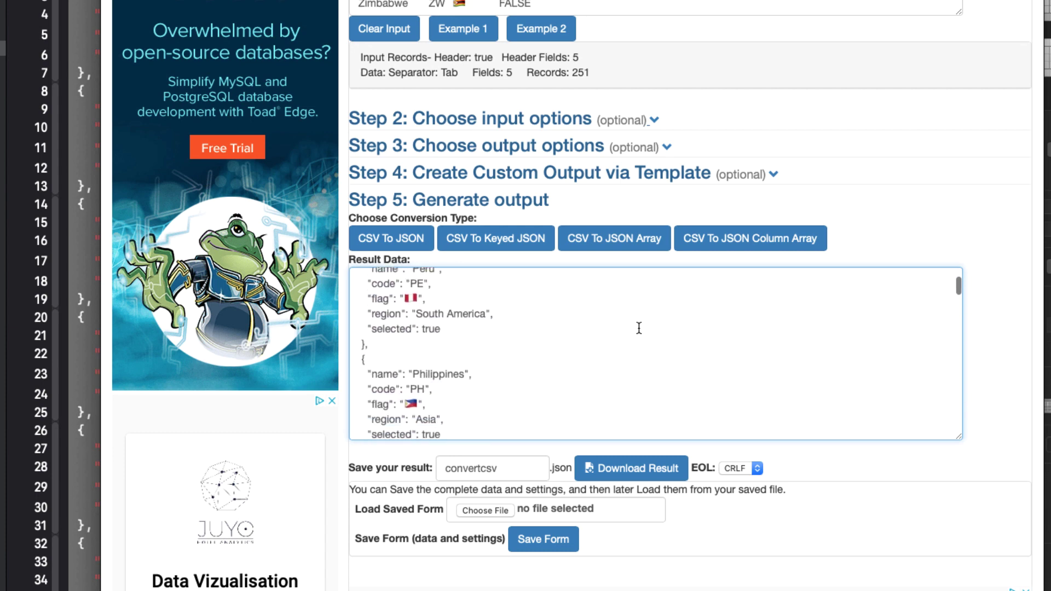
{"action": "scroll", "coordinate": [639, 328], "scroll_direction": "down", "scroll_amount": 15}
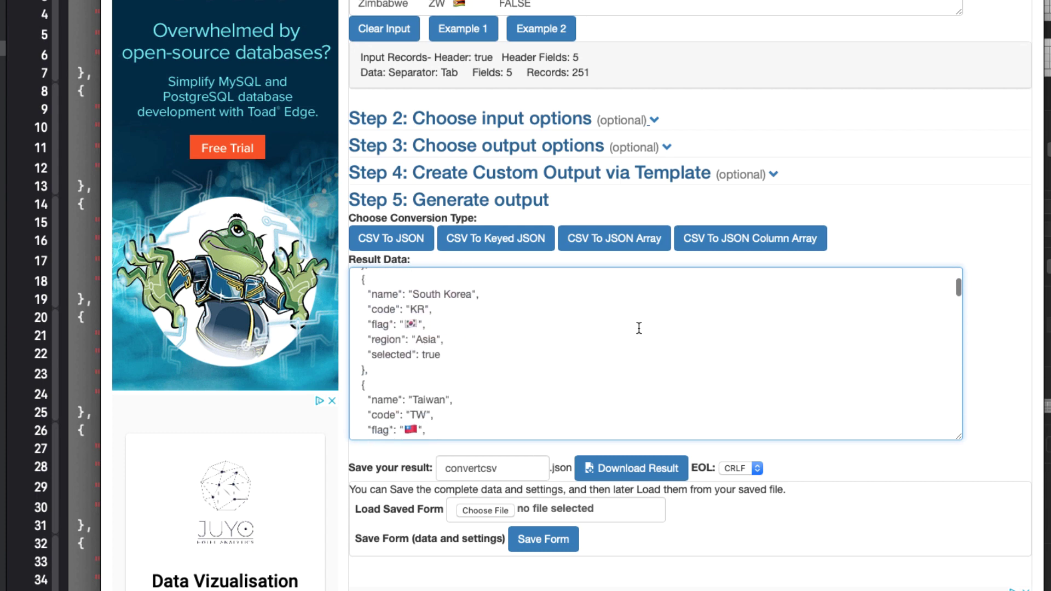
{"action": "scroll", "coordinate": [639, 328], "scroll_direction": "down", "scroll_amount": 5}
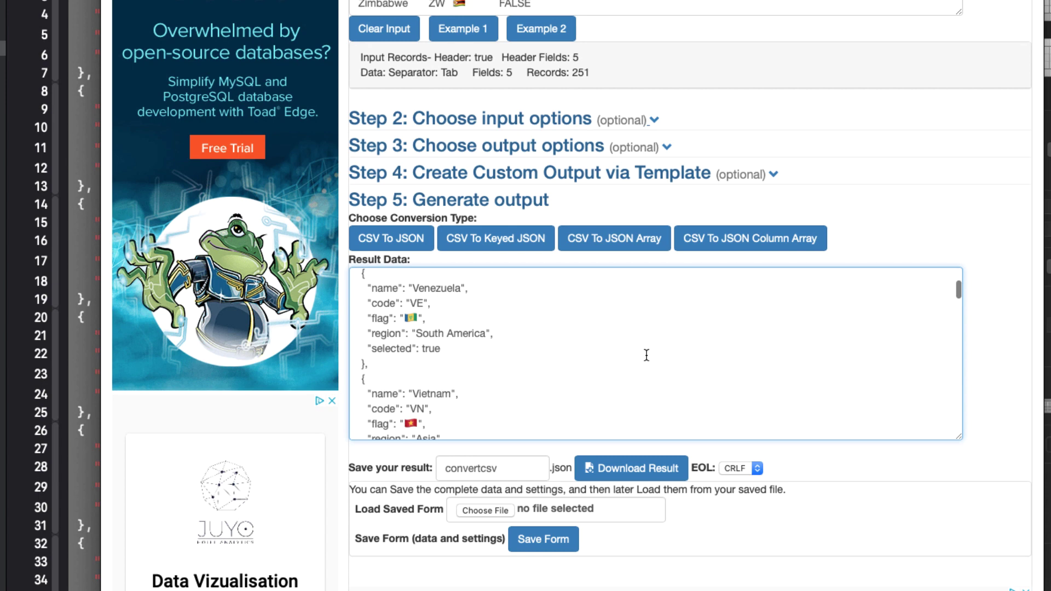
{"action": "scroll", "coordinate": [645, 353], "scroll_direction": "down", "scroll_amount": 10}
{"action": "scroll", "coordinate": [645, 353], "scroll_direction": "down", "scroll_amount": 5}
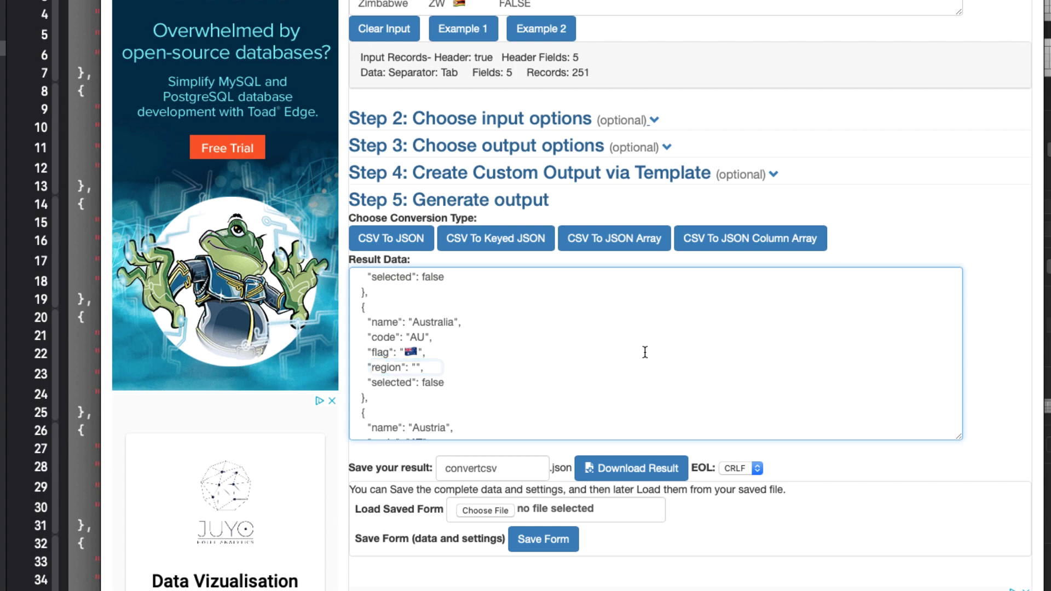
{"action": "key", "text": "super+a"}
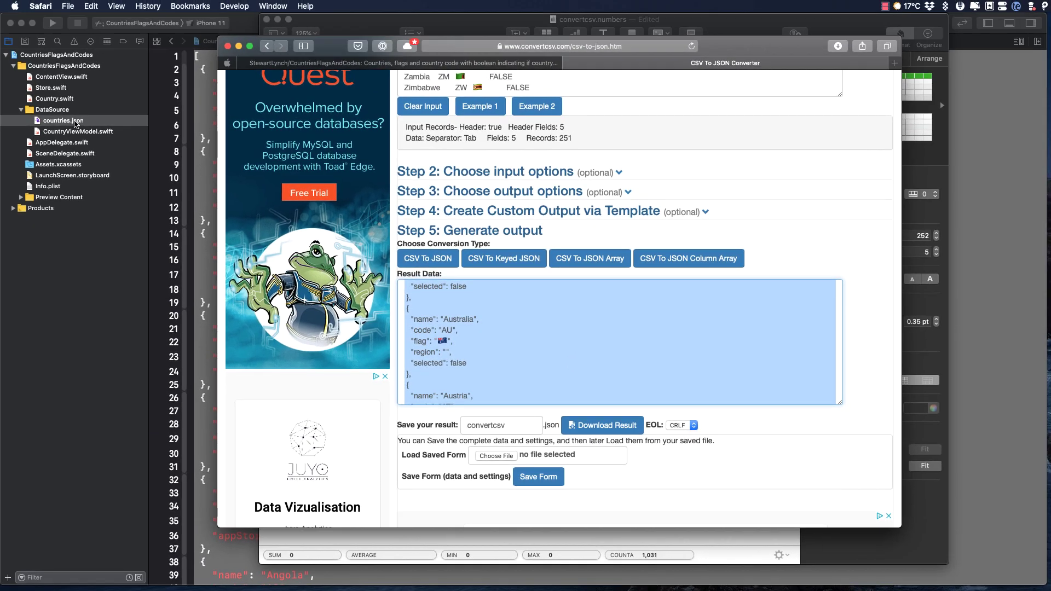
Paste the converted JSON into Xcode's countries.json, replacing its old contents.
{"action": "left_click", "coordinate": [75, 121]}
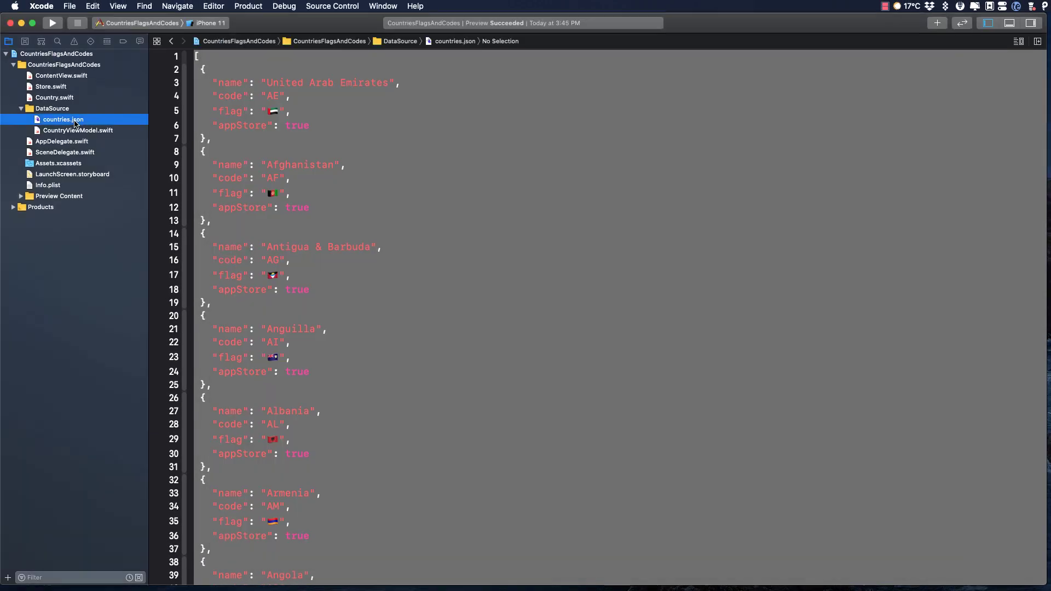
{"action": "key", "text": "super+v"}
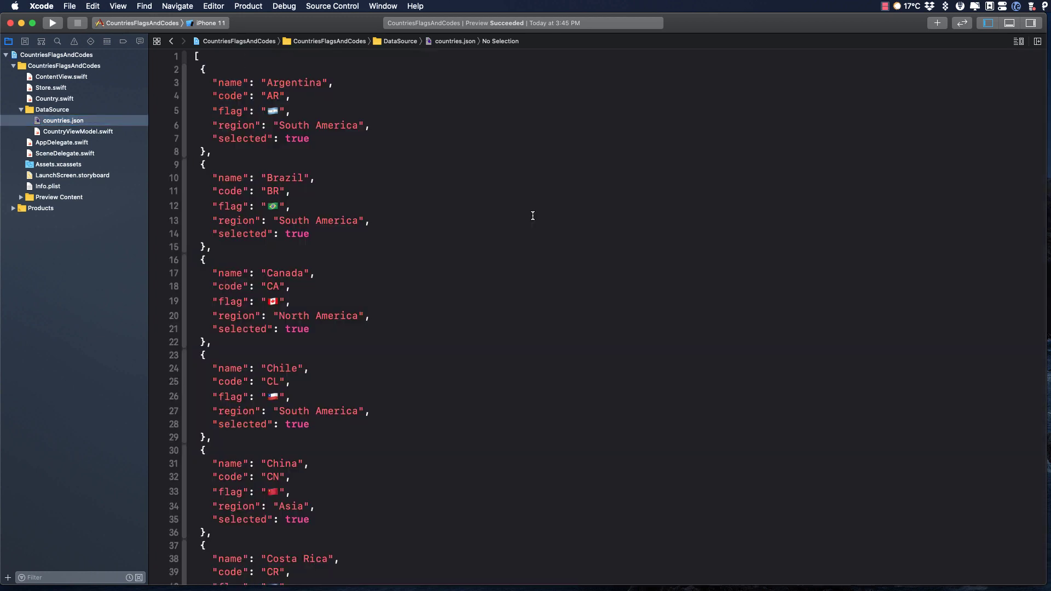